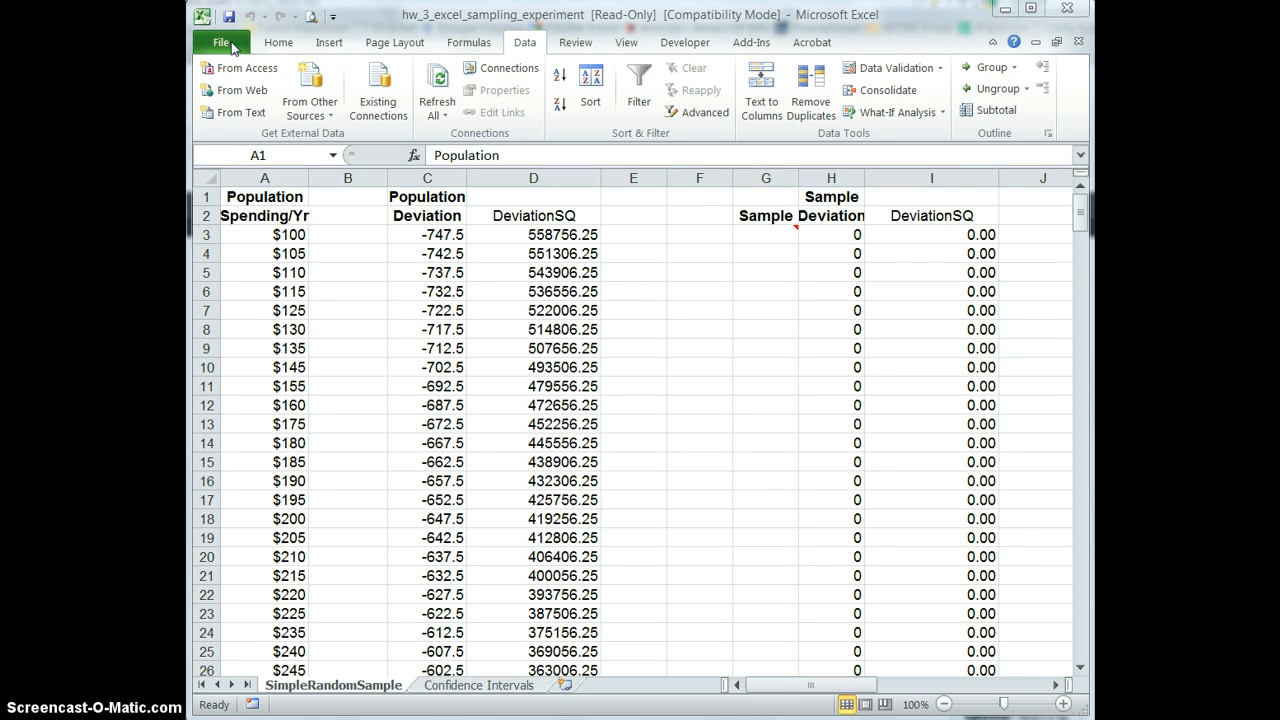
- Enable the Solver Add-in through Excel's add-in options
left_click(228, 44)
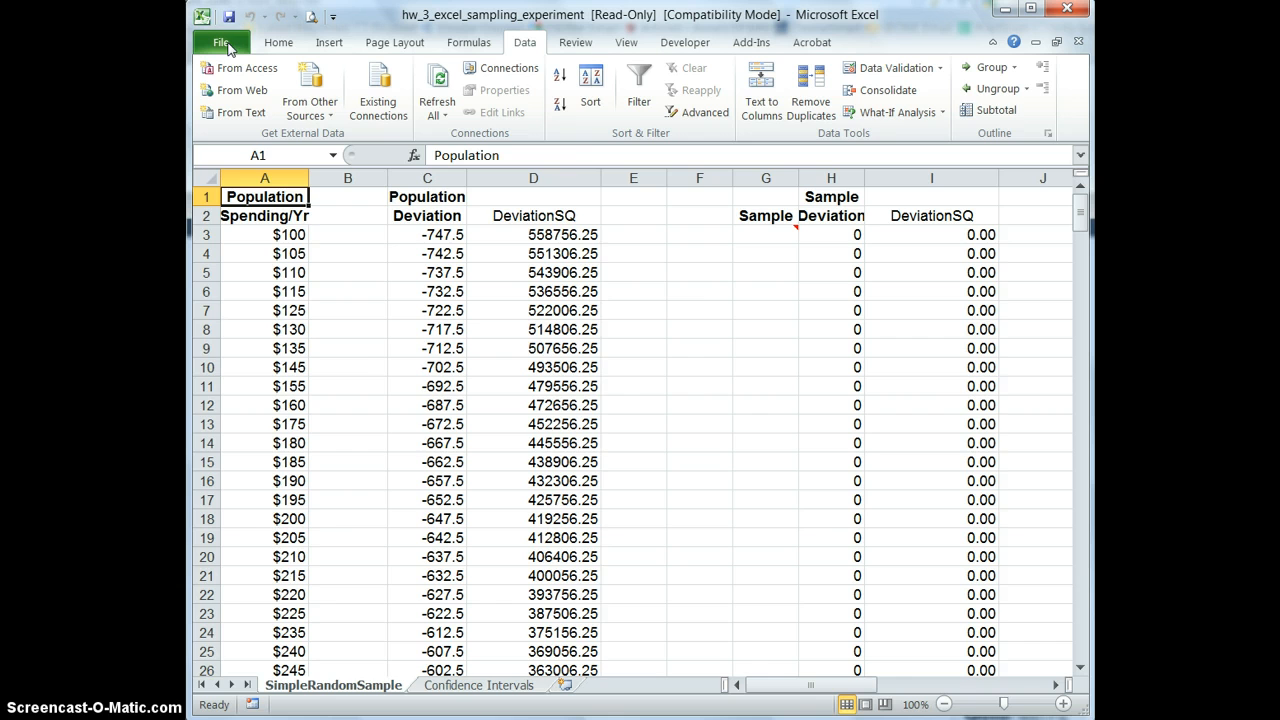
left_click(222, 44)
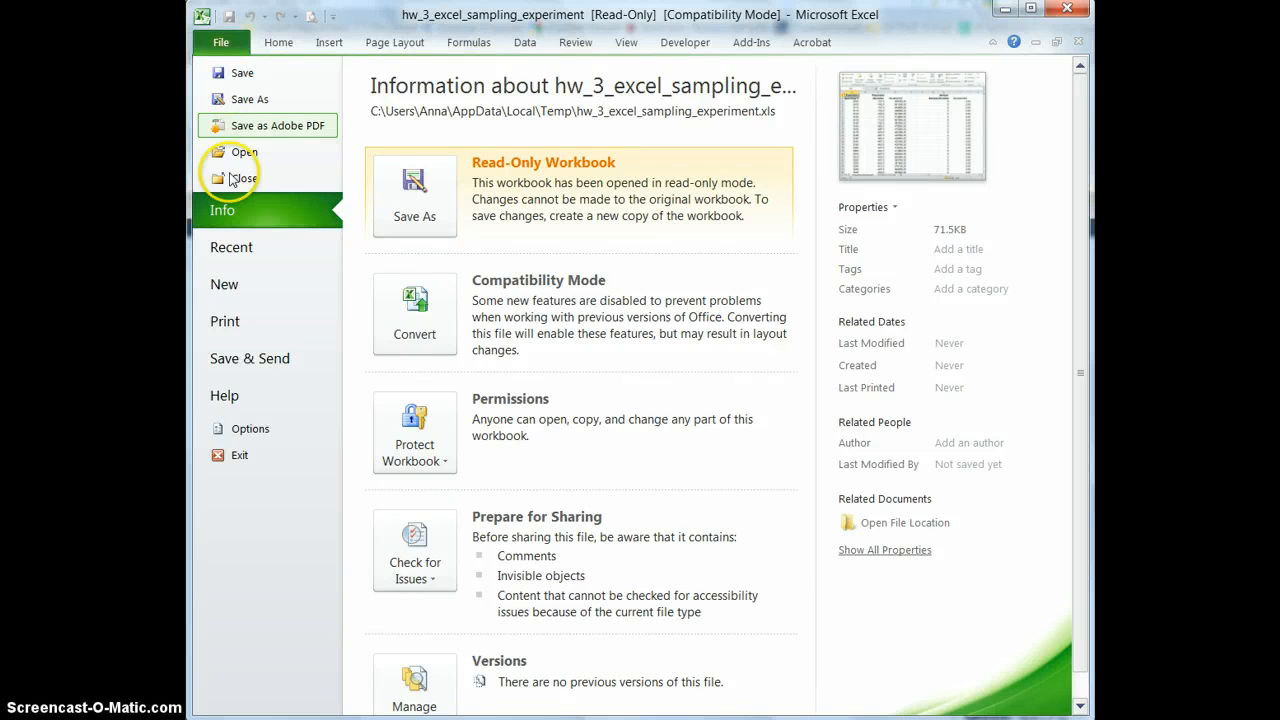
left_click(256, 432)
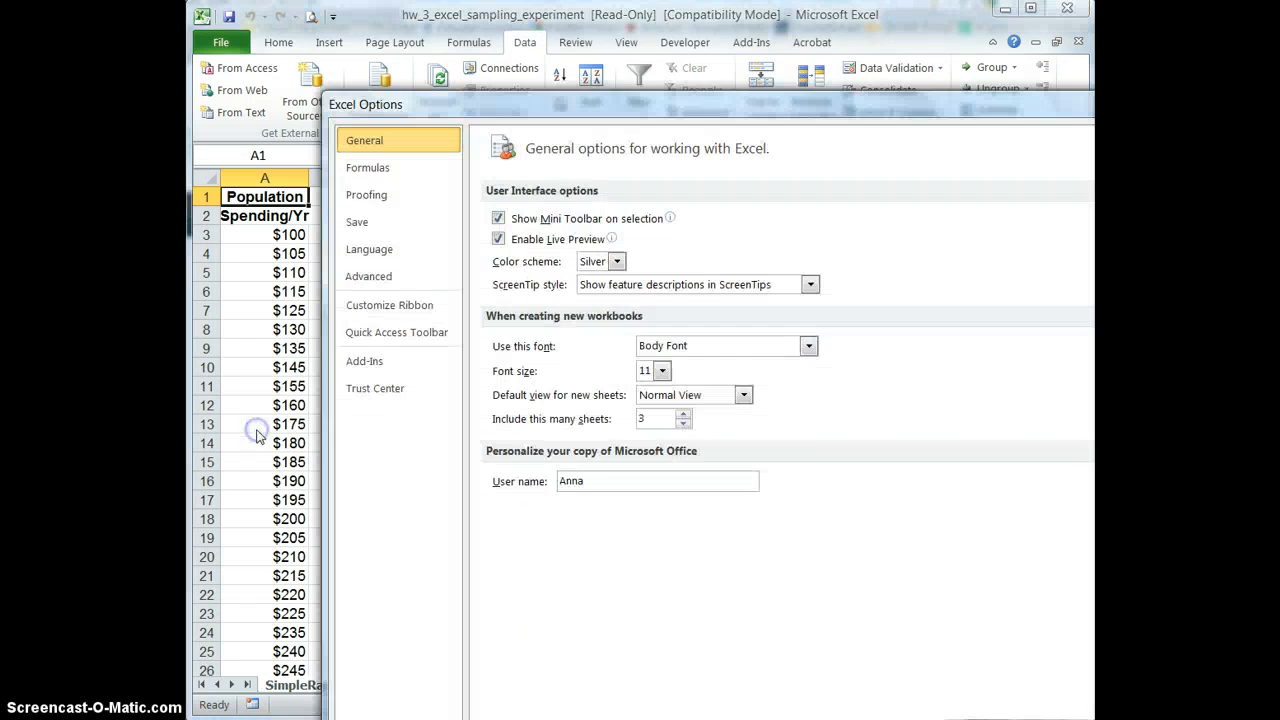
left_click_drag(653, 104, 539, 31)
left_click(250, 289)
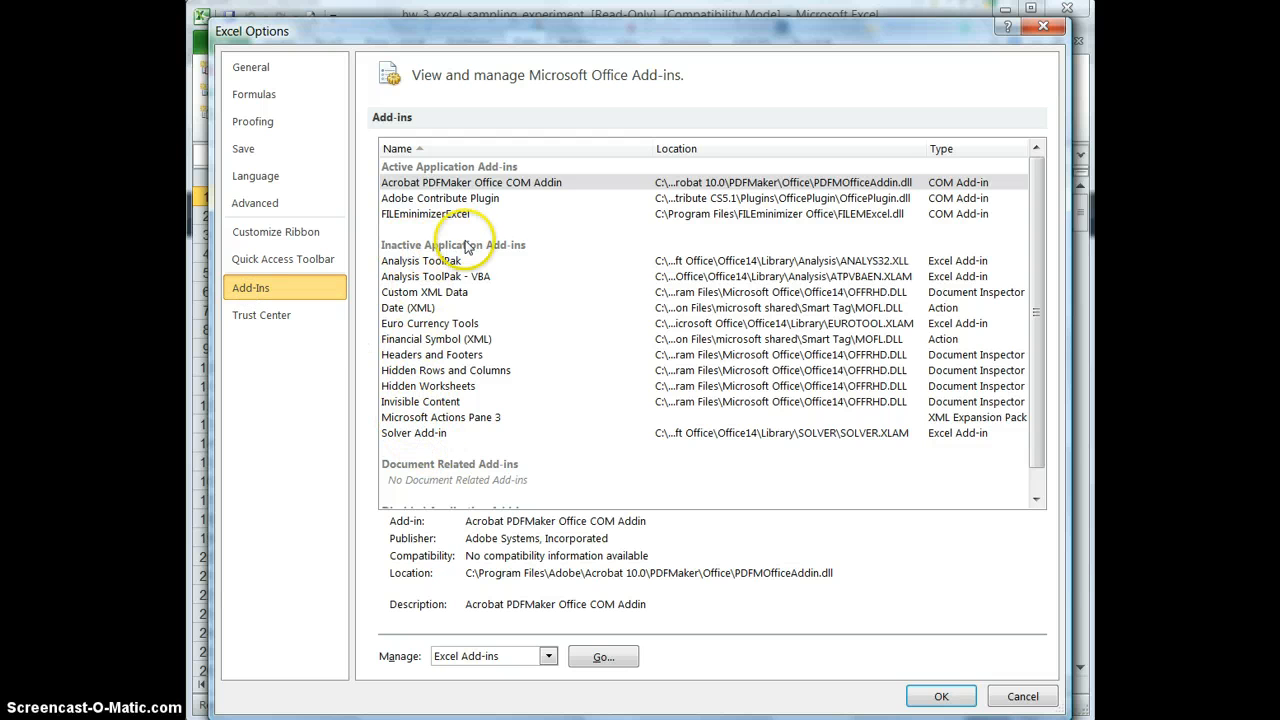
left_click(432, 437)
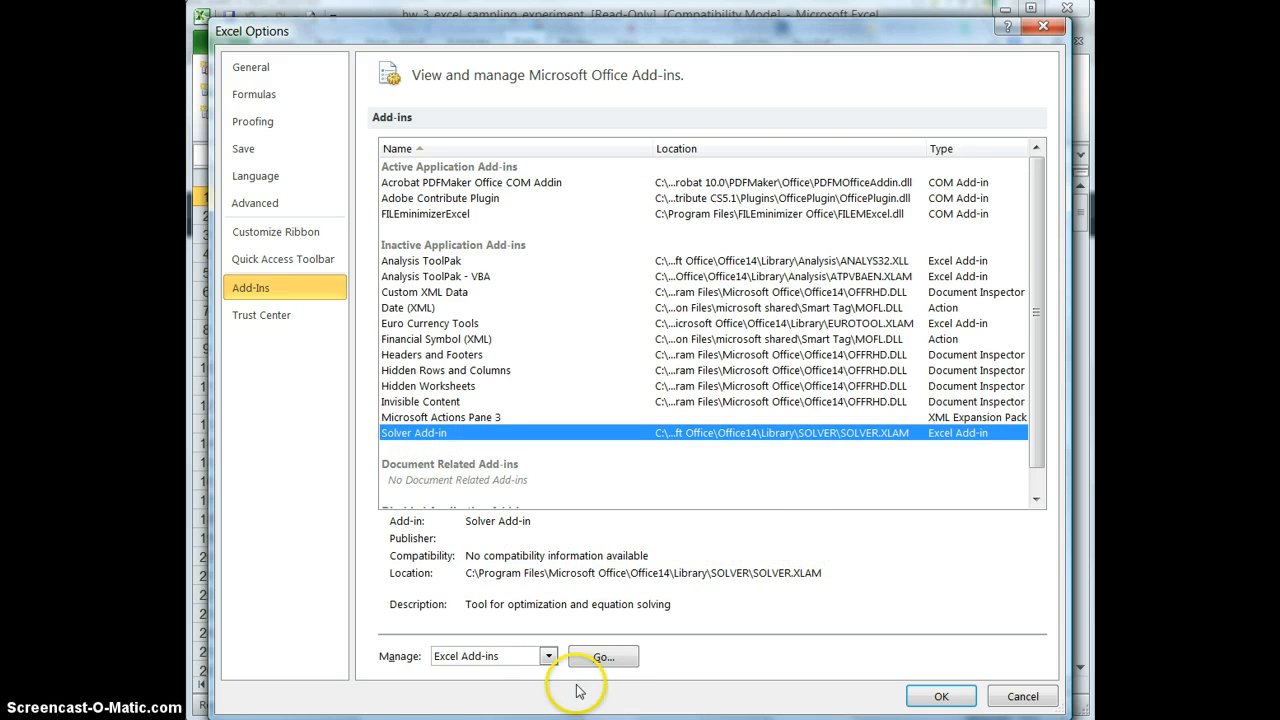
left_click(601, 658)
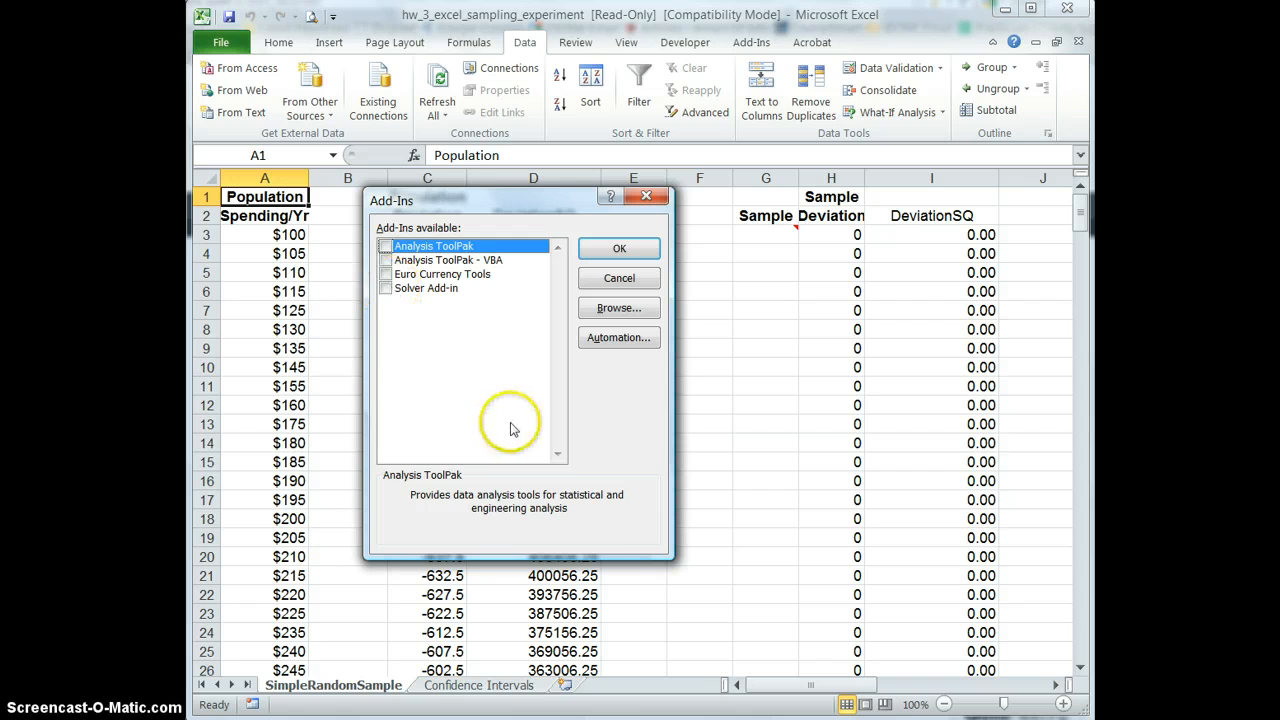
left_click(385, 288)
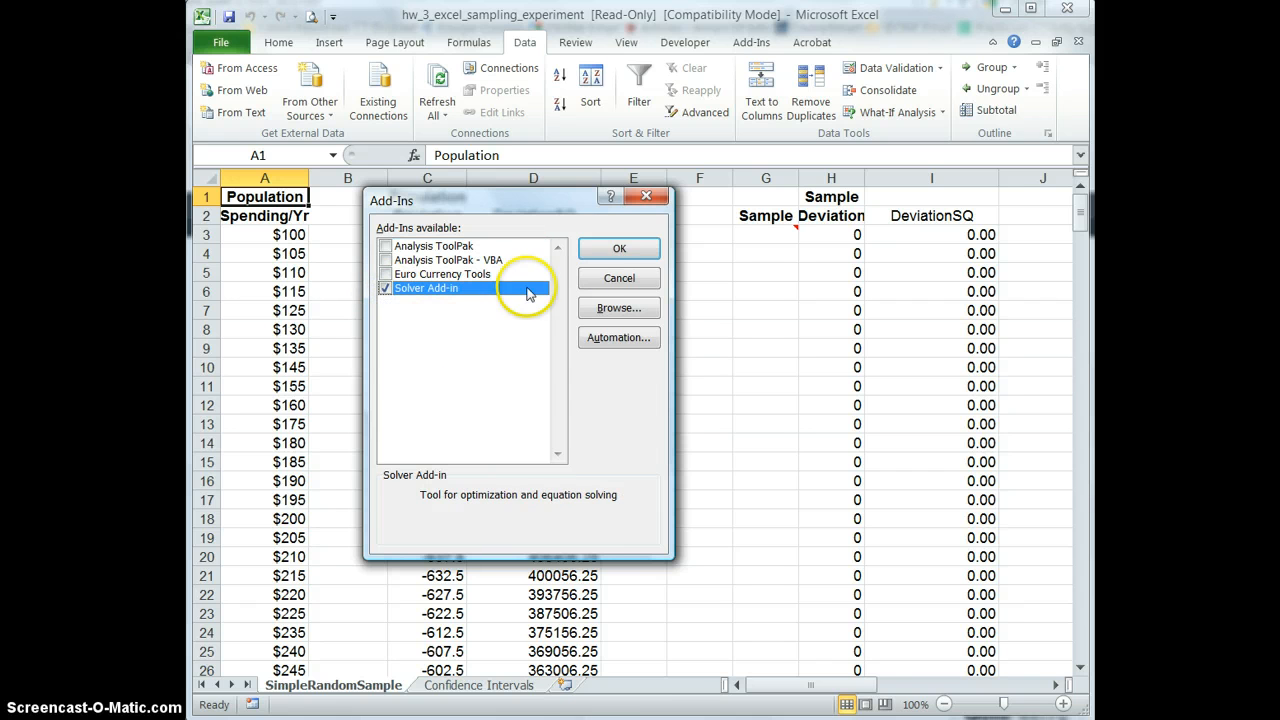
left_click(619, 250)
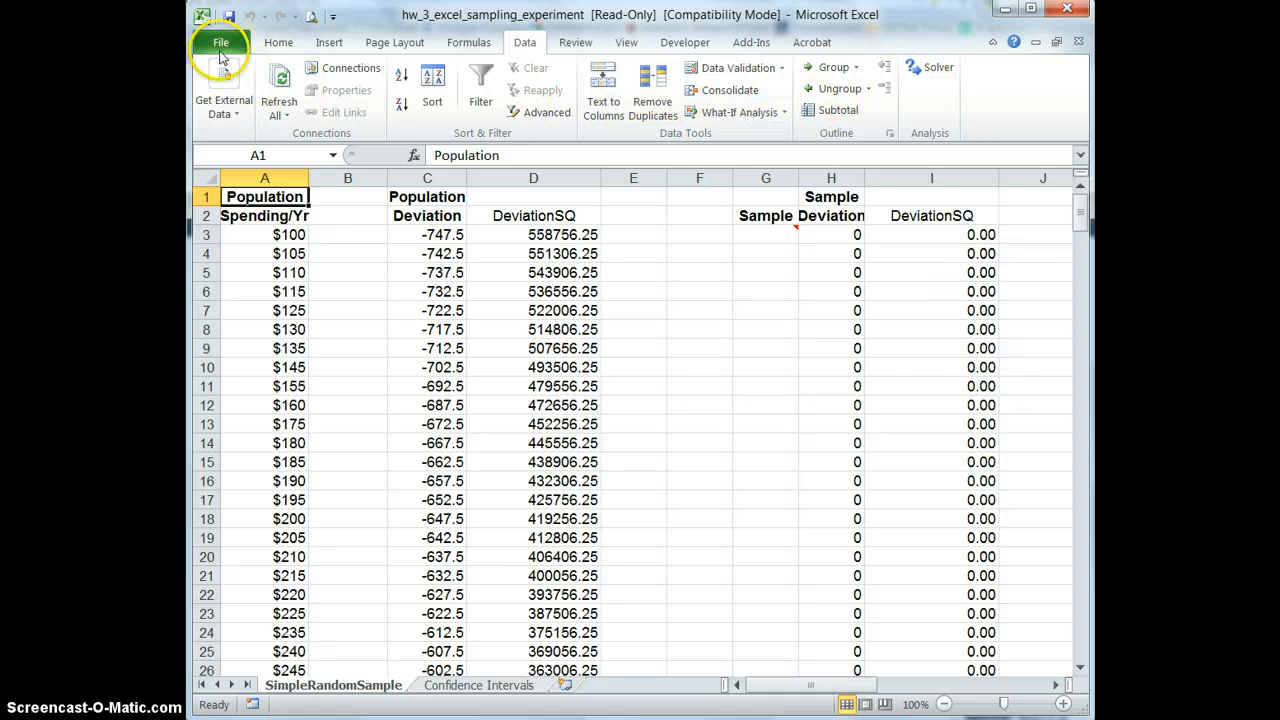
- Enable the Analysis ToolPak and Analysis ToolPak - VBA add-ins
left_click(222, 48)
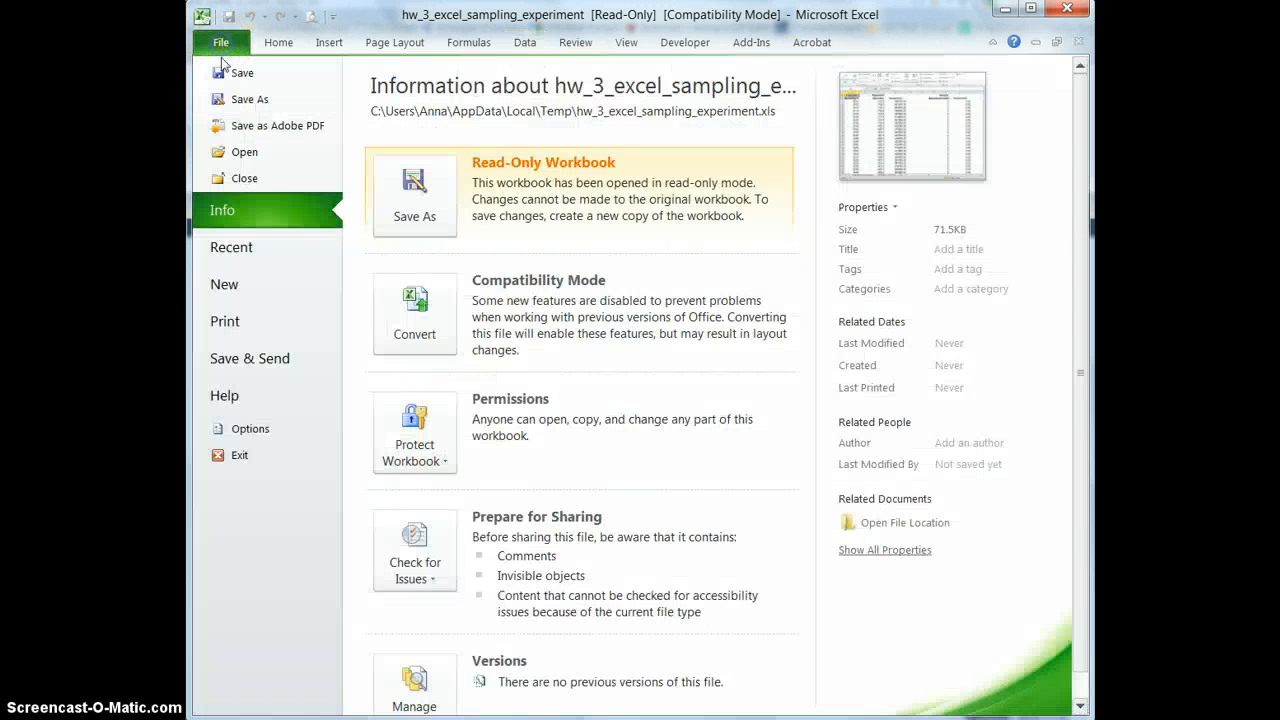
left_click(245, 428)
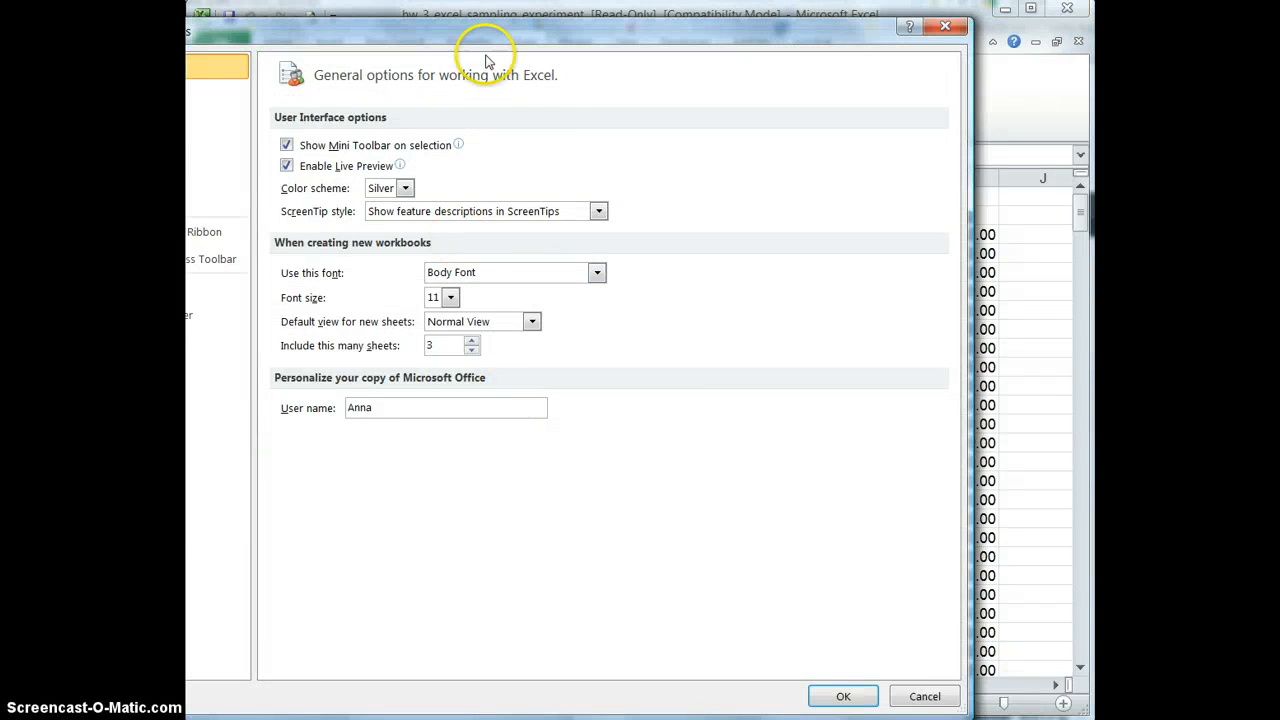
left_click_drag(486, 32, 610, 31)
left_click(284, 287)
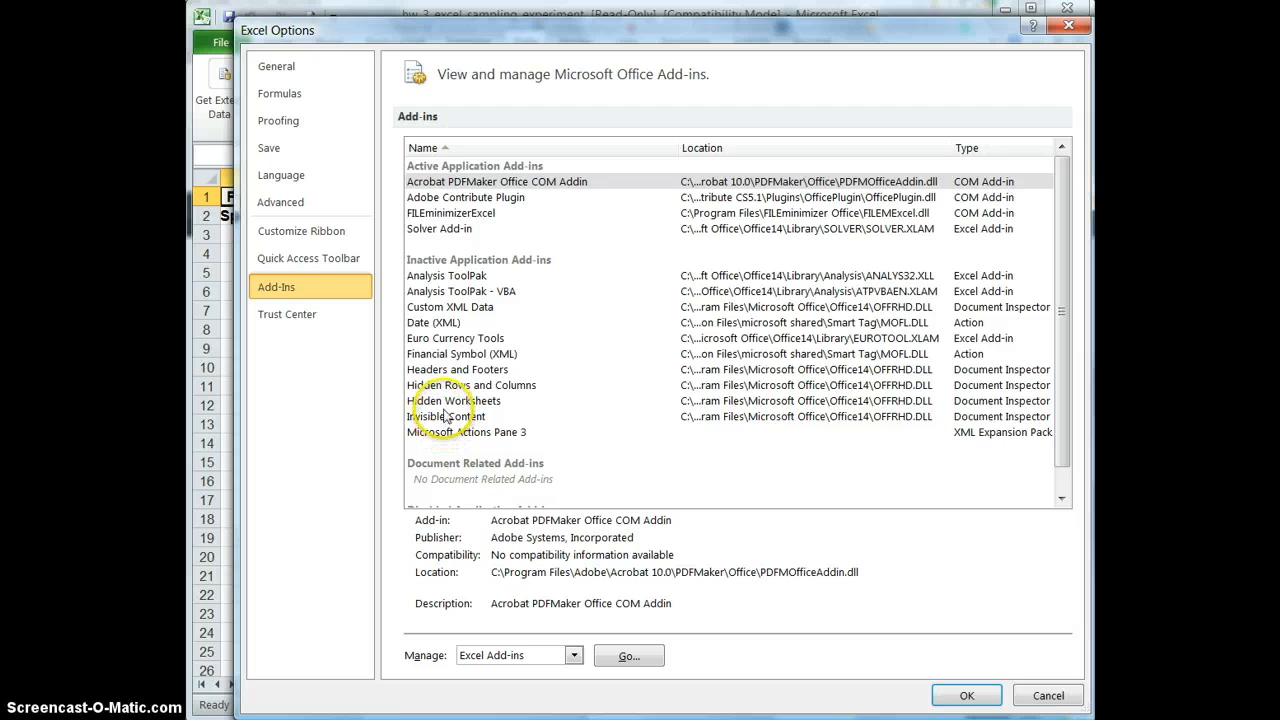
left_click(441, 277)
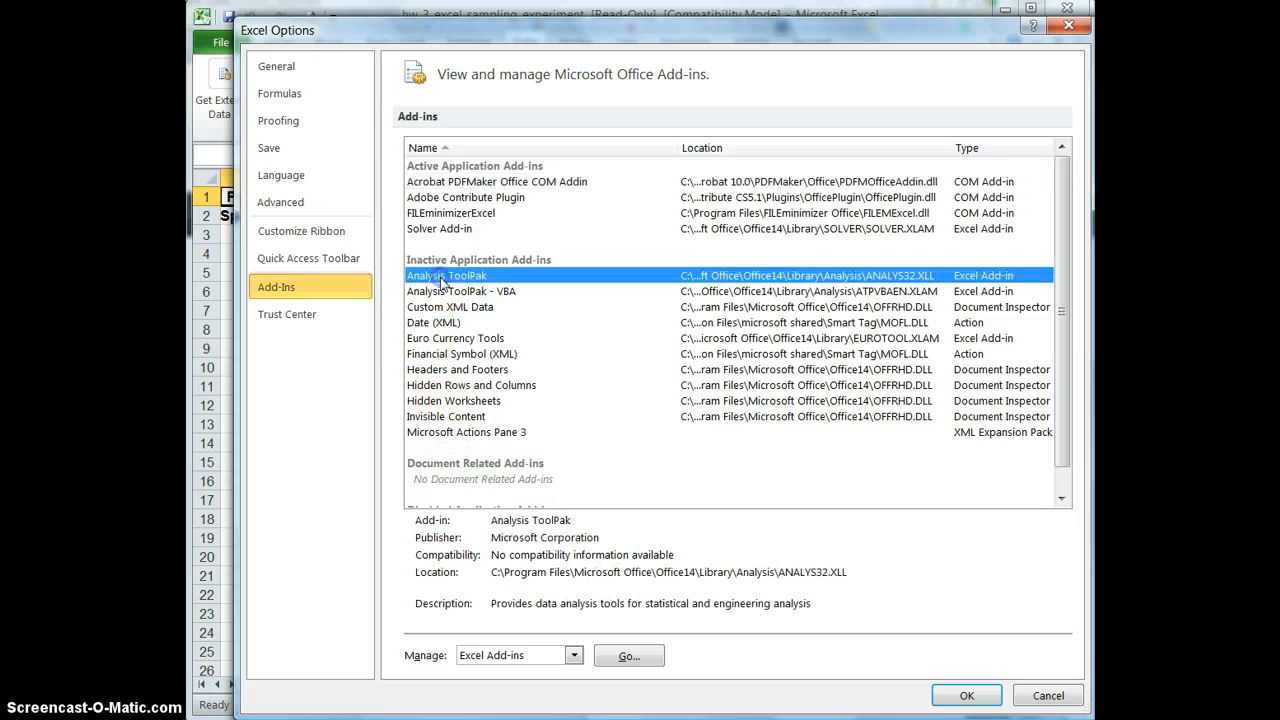
left_click(628, 656)
left_click(385, 247)
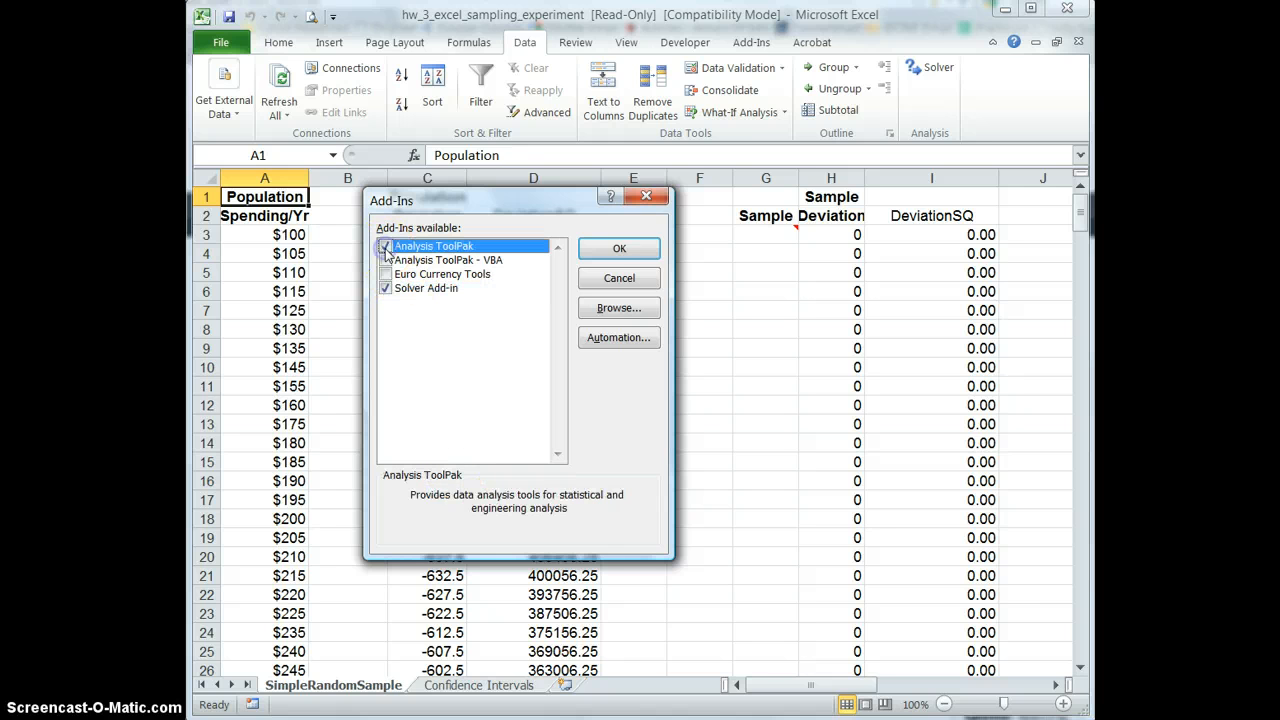
left_click(385, 260)
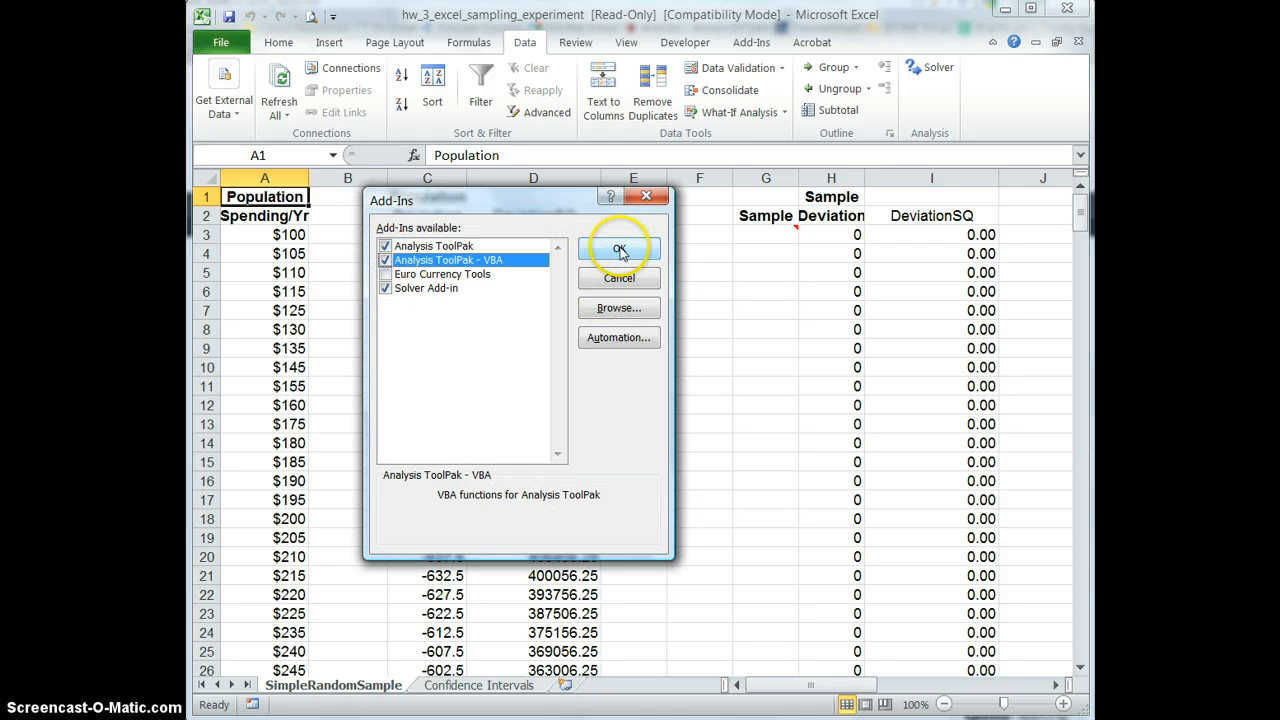
left_click(620, 250)
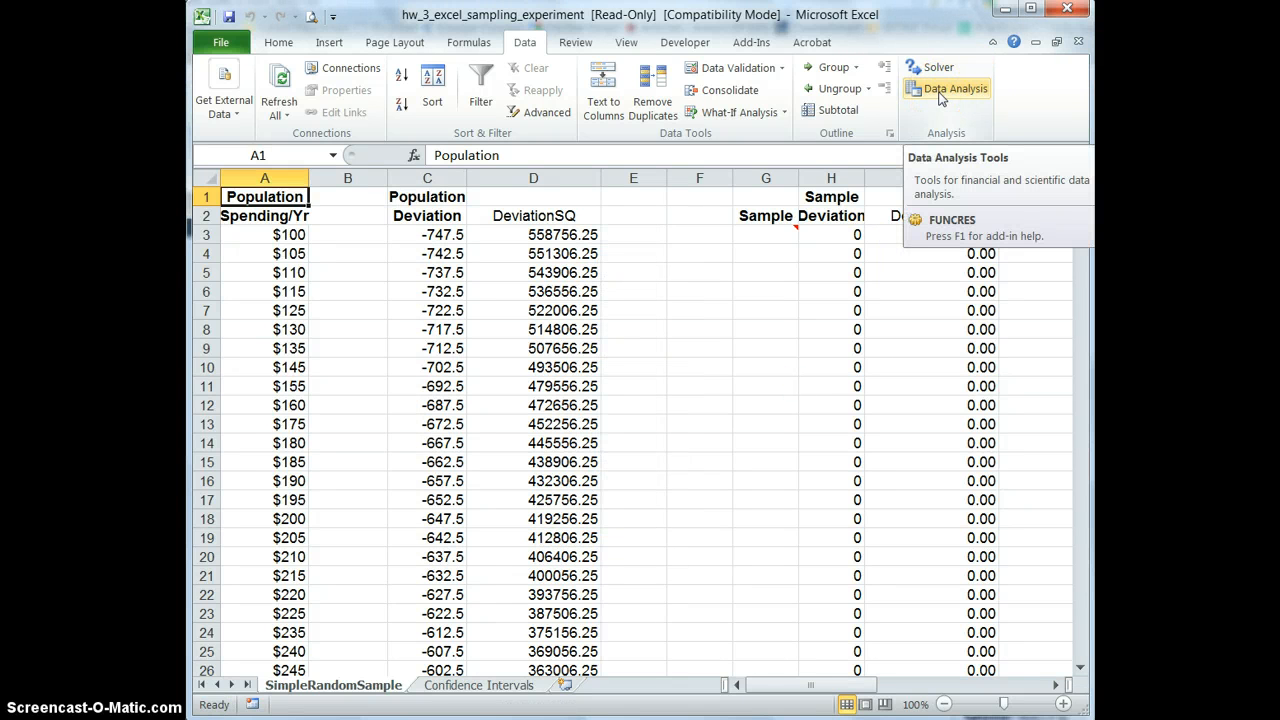
- Select cell G3 under the Sample heading and open the Sampling tool from the Data Analysis tools
left_click(946, 97)
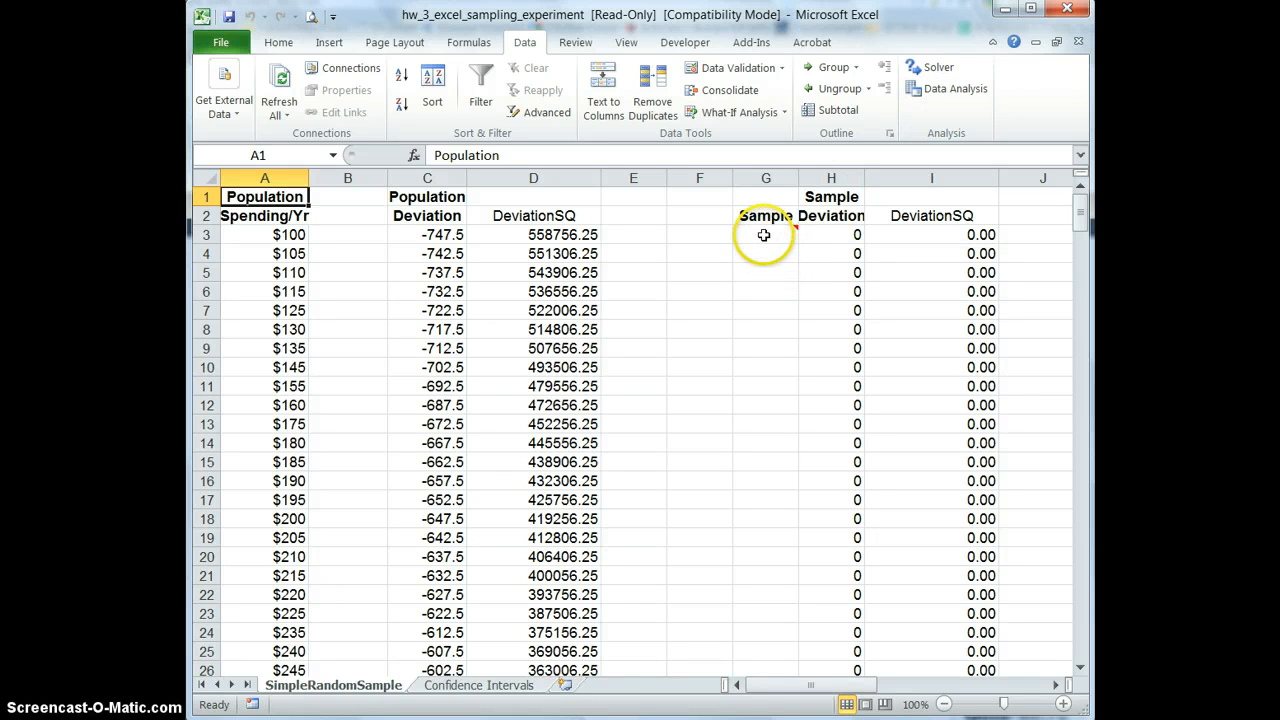
mouse_move(763, 233)
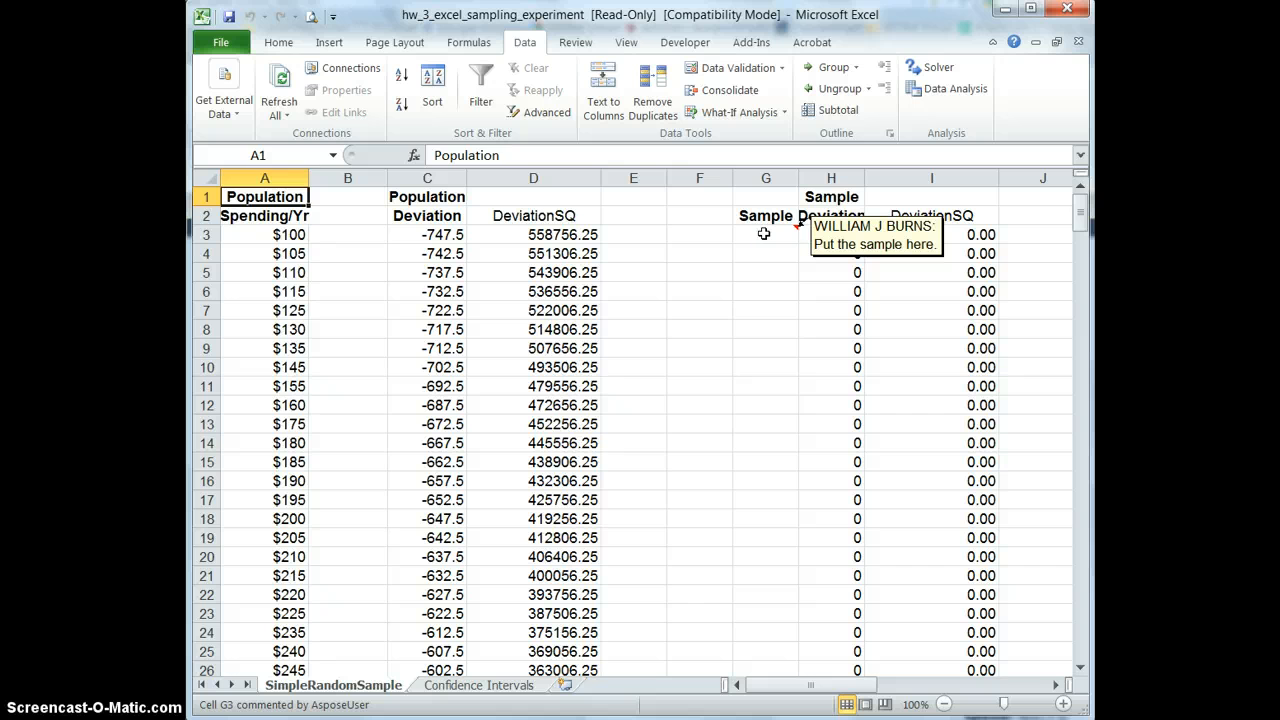
left_click(763, 233)
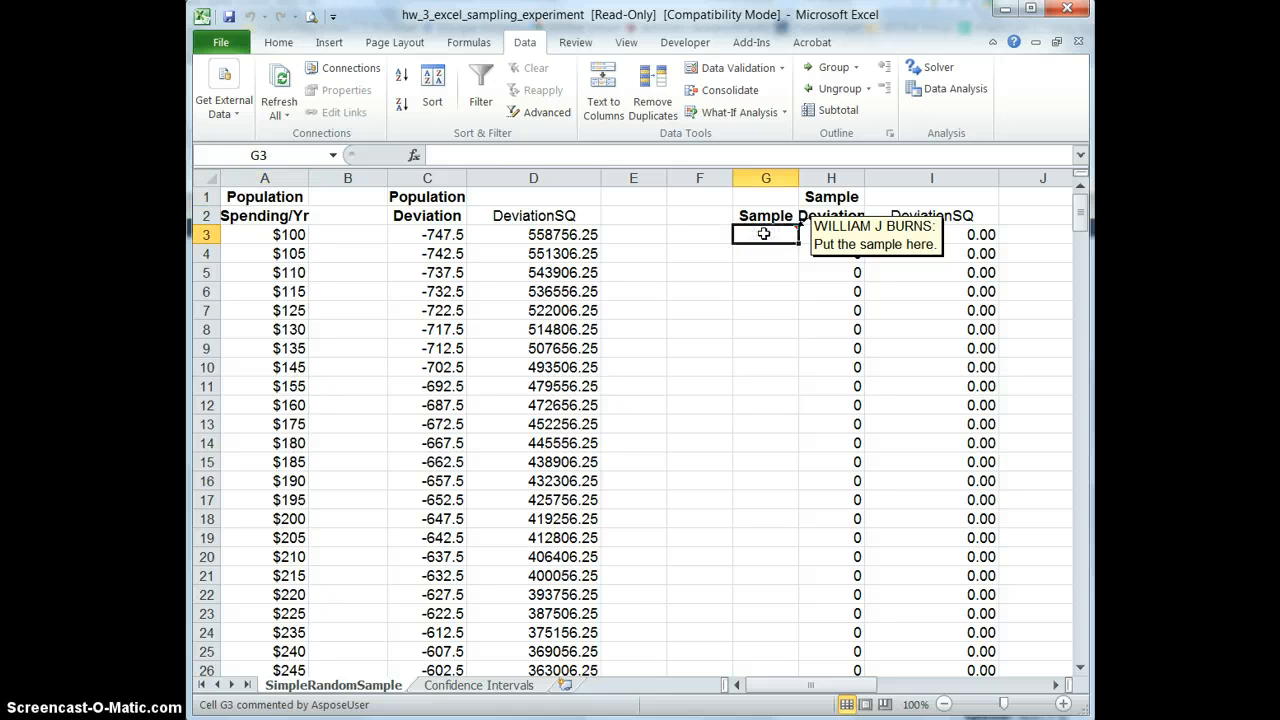
left_click(949, 95)
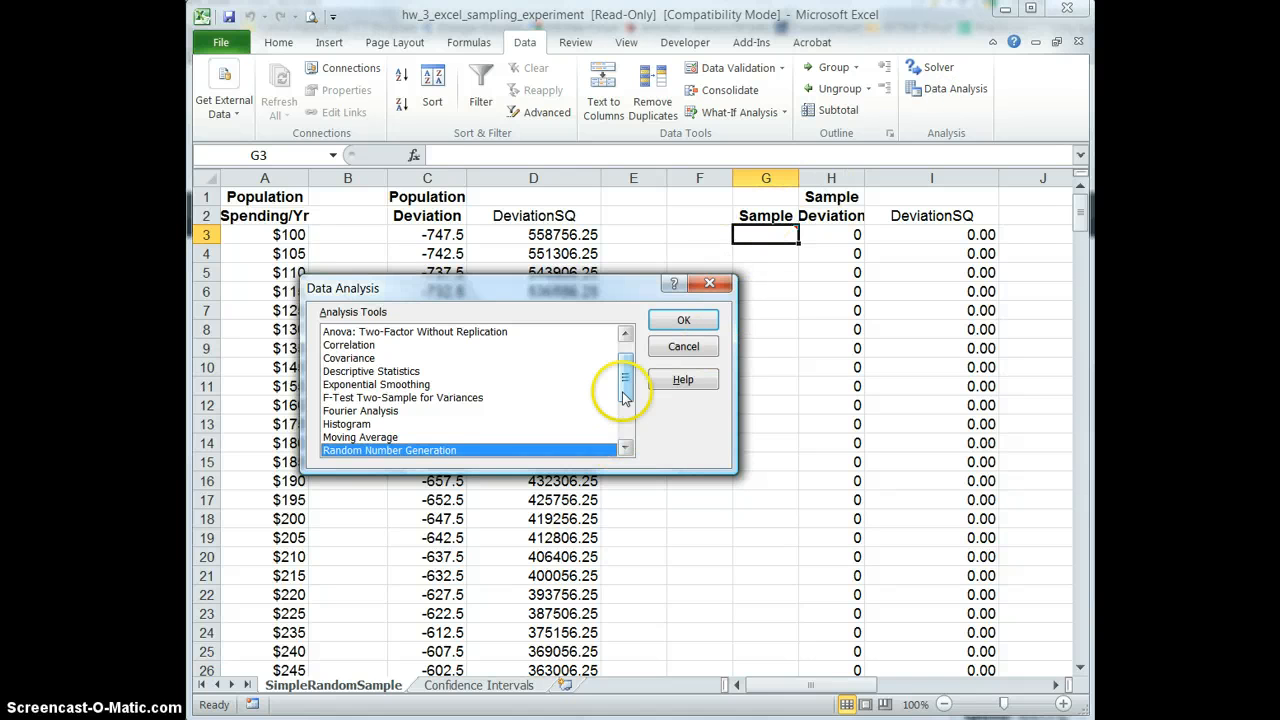
left_click_drag(626, 375, 627, 414)
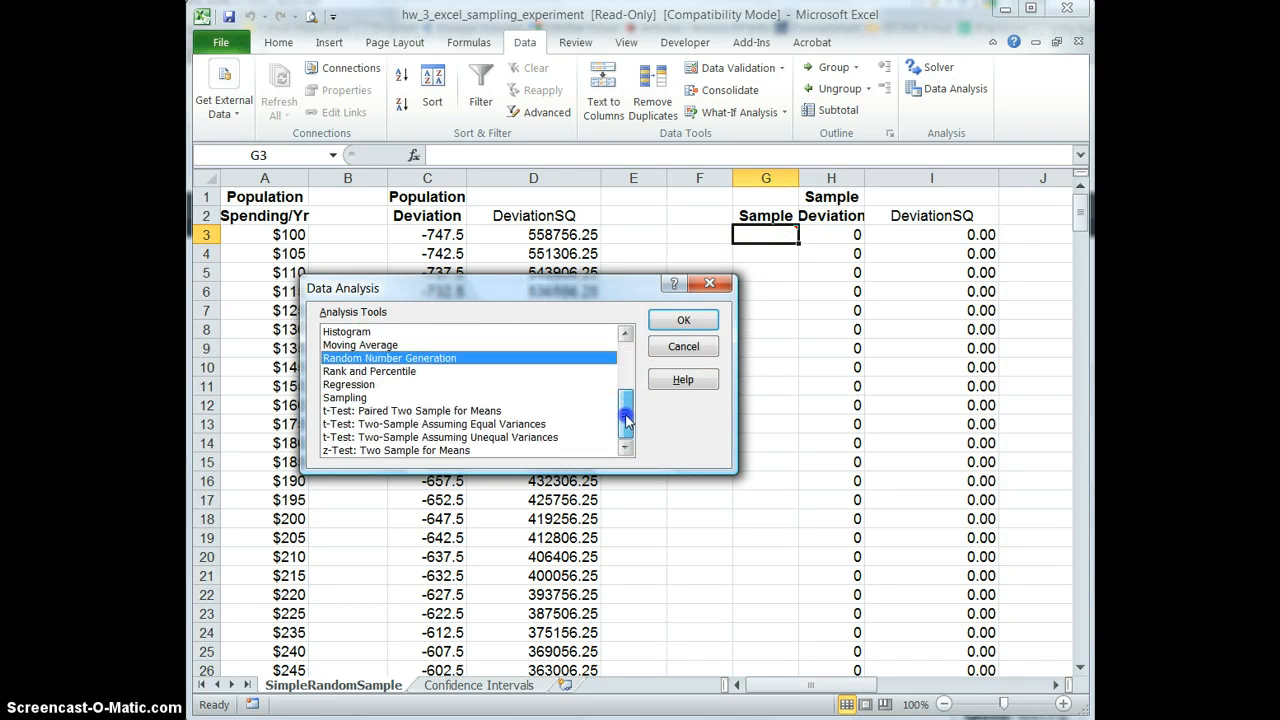
left_click(344, 398)
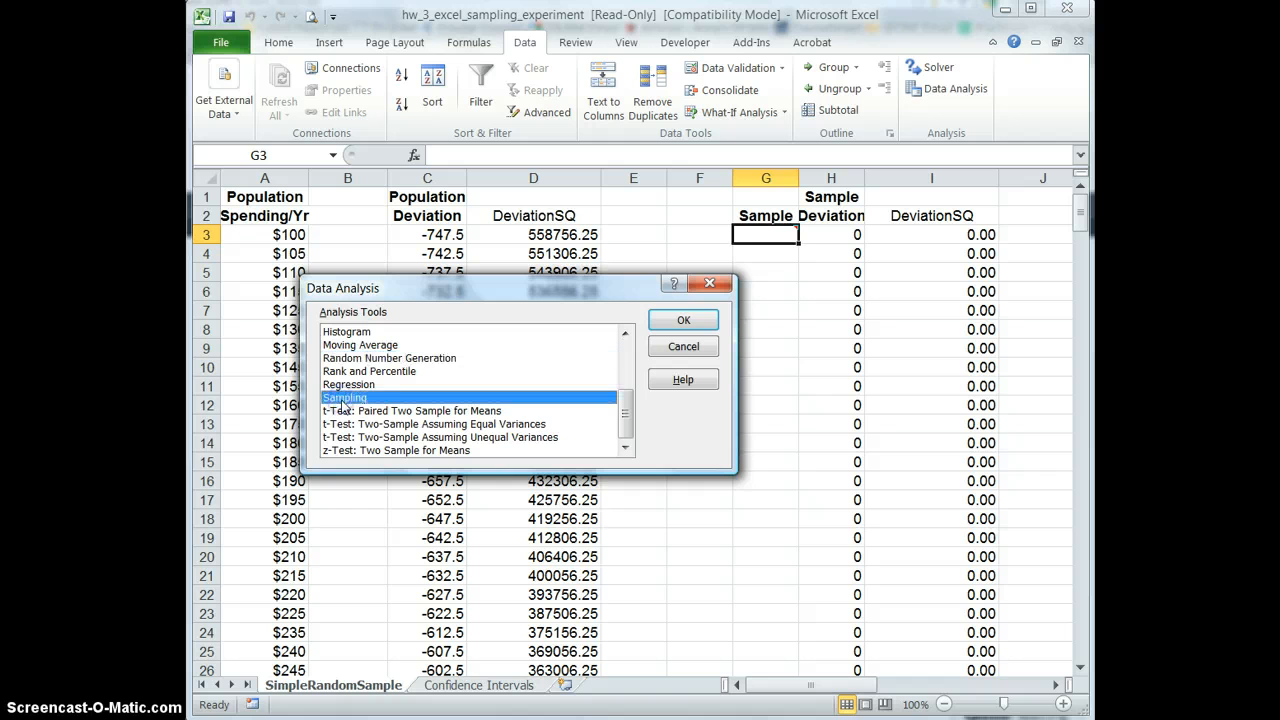
left_click(683, 320)
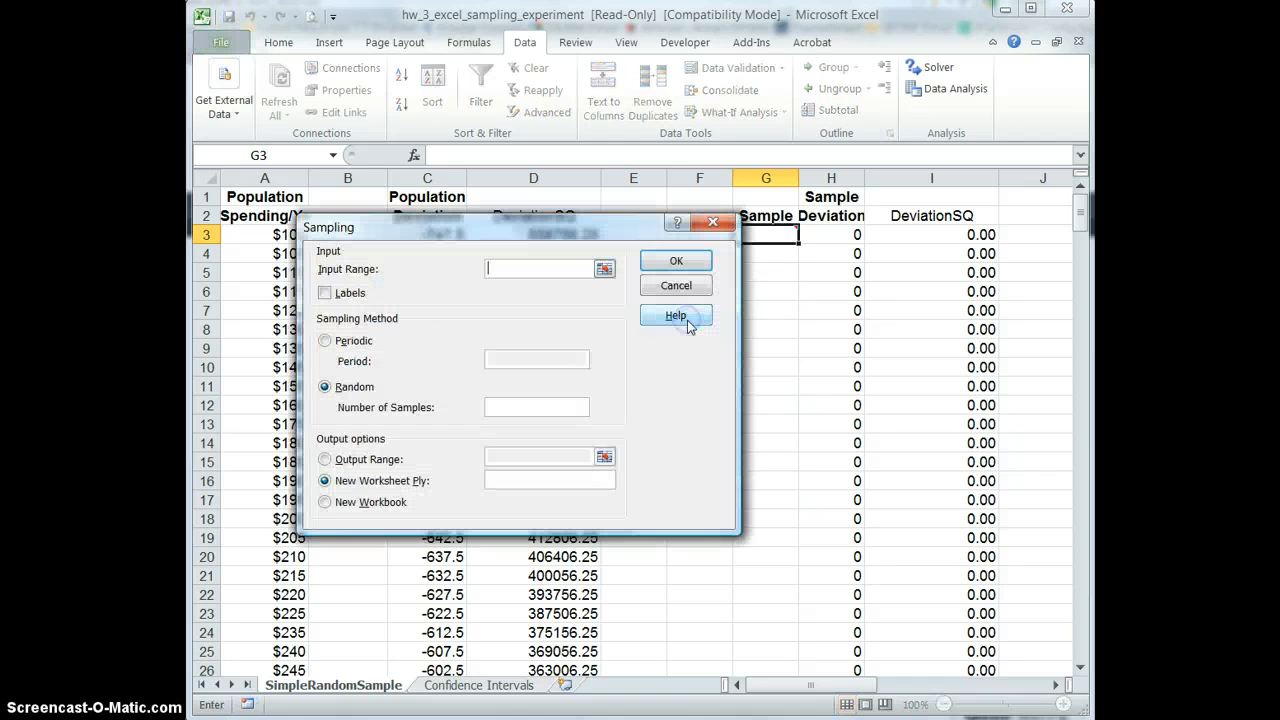
- Set the sampling input range to the population values in A3:A302, with 30 random samples
left_click(604, 270)
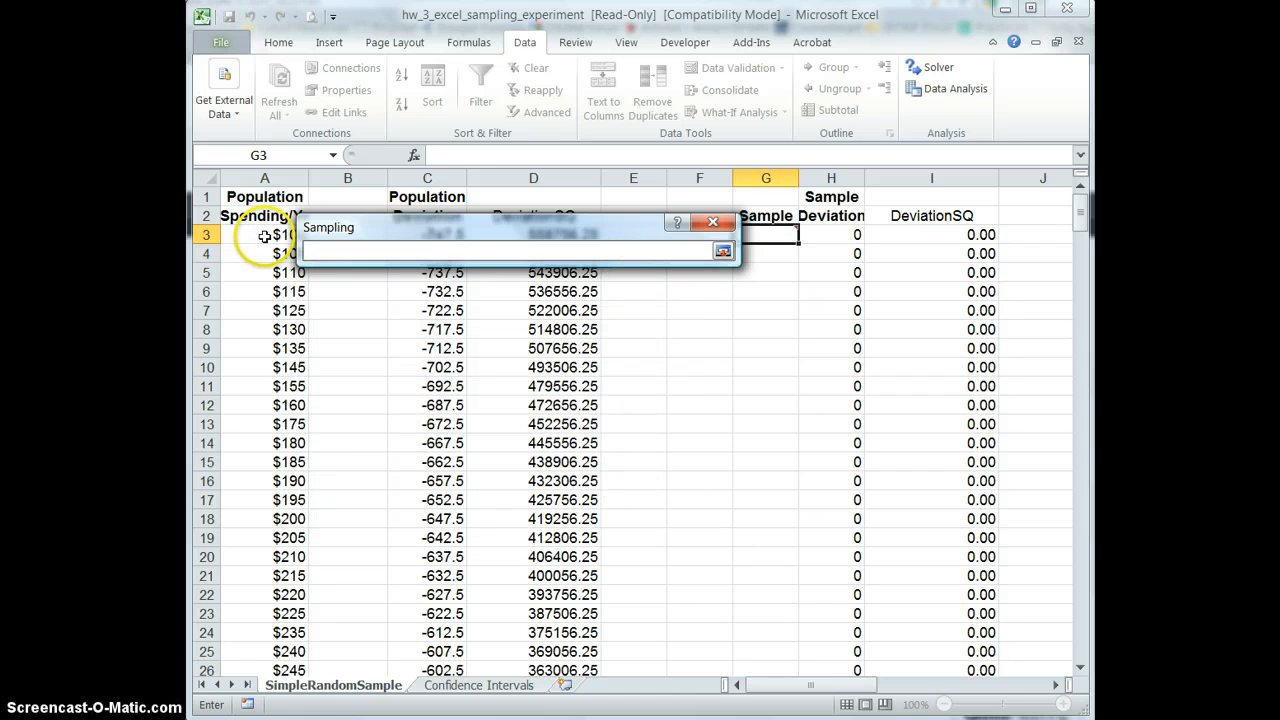
left_click_drag(268, 235, 285, 597)
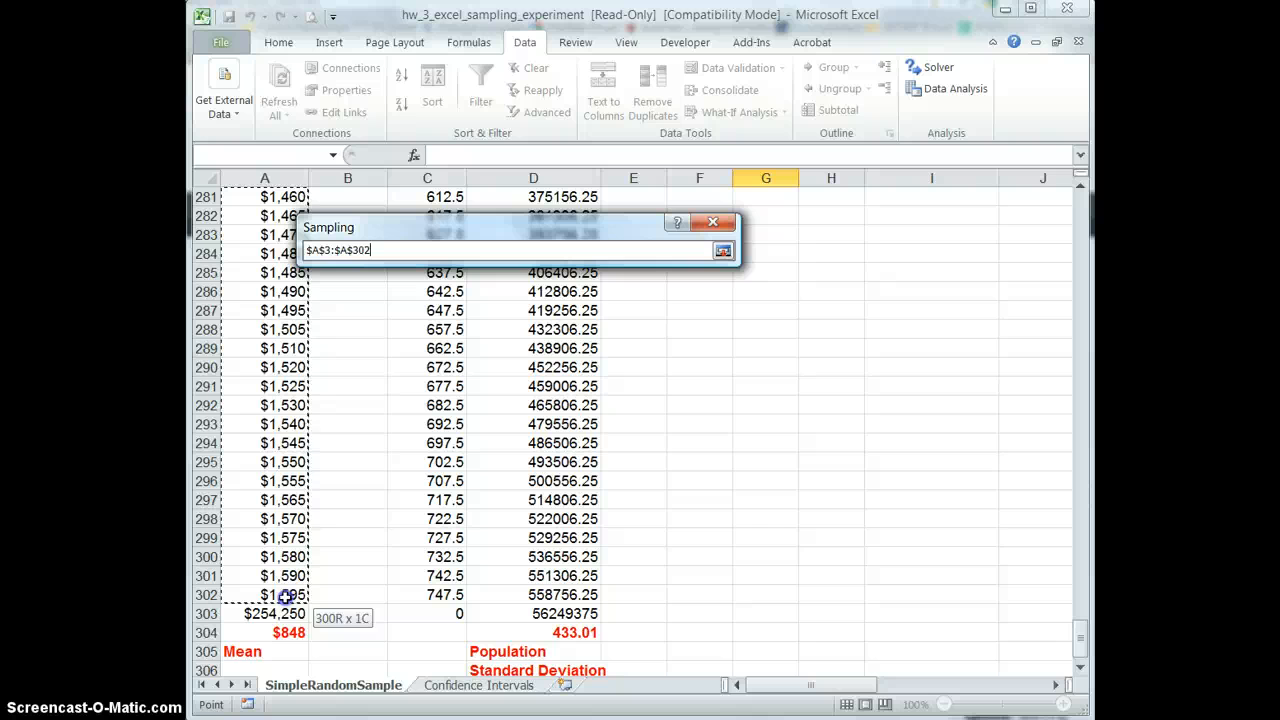
left_click(723, 251)
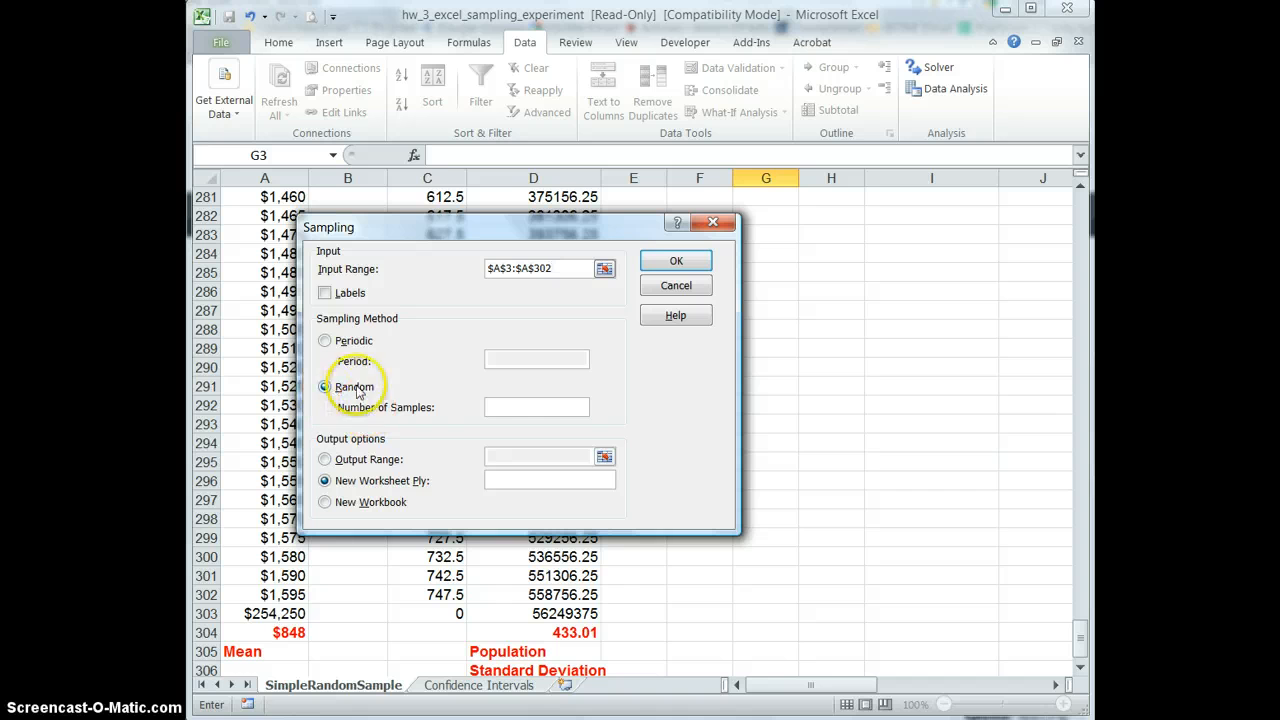
left_click(521, 406)
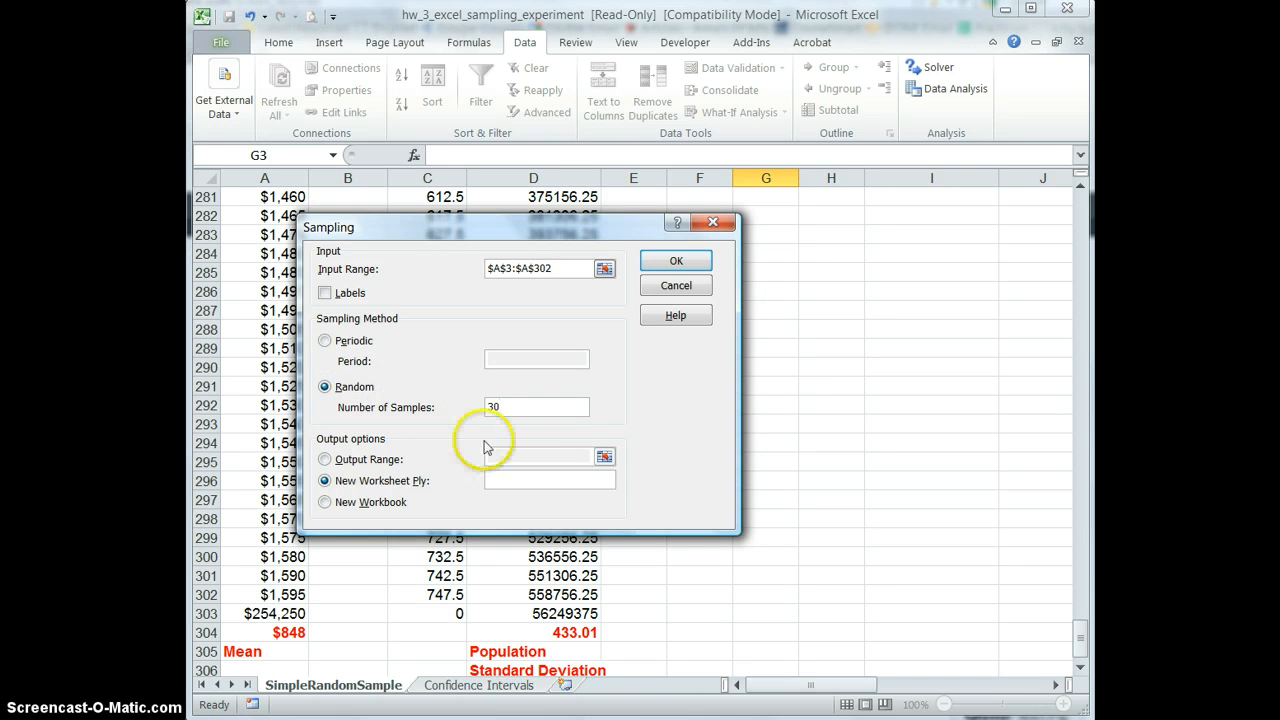
- Set the sampling output range to cell G3 and generate the random sample
left_click(324, 459)
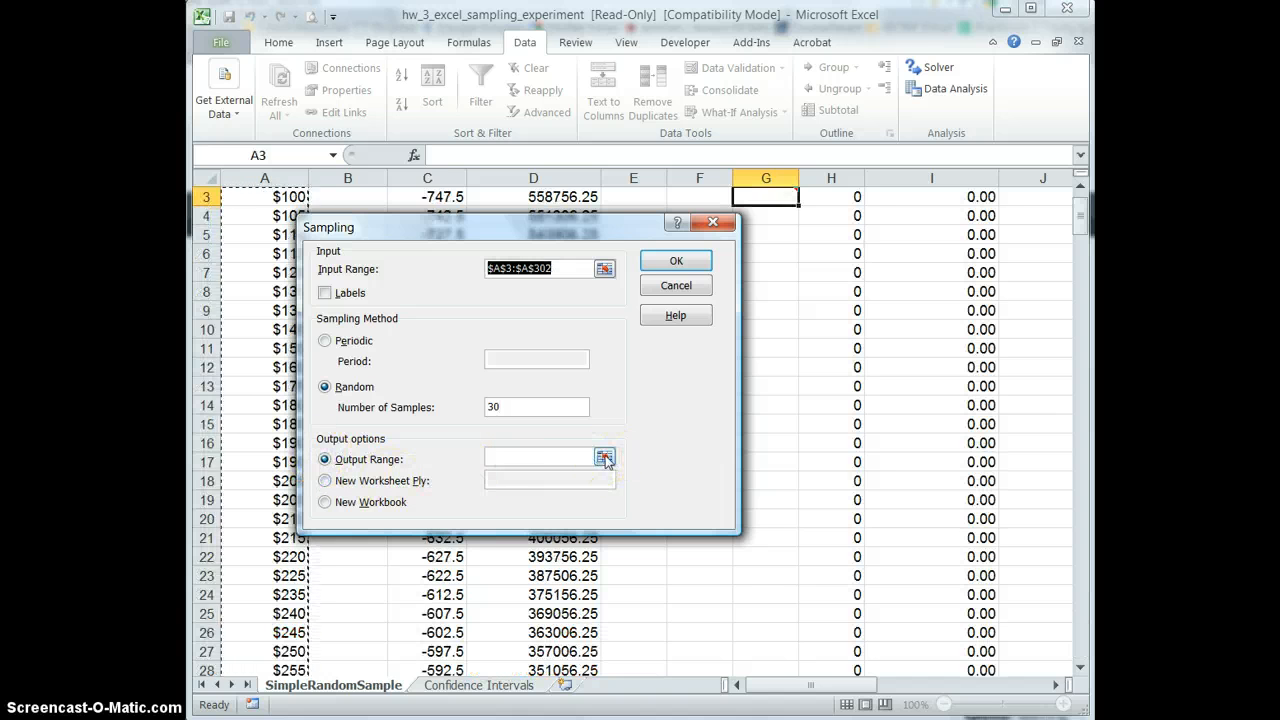
left_click(604, 457)
scroll(787, 478, "up", 1)
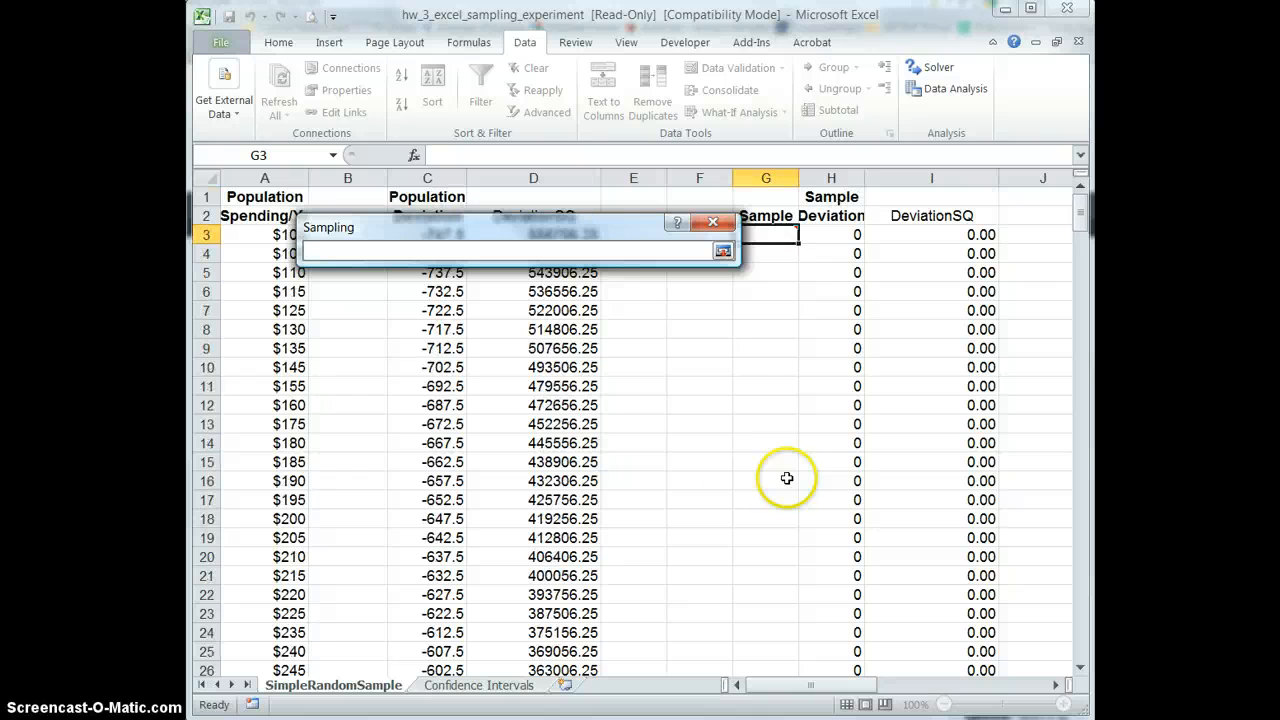
left_click(775, 235)
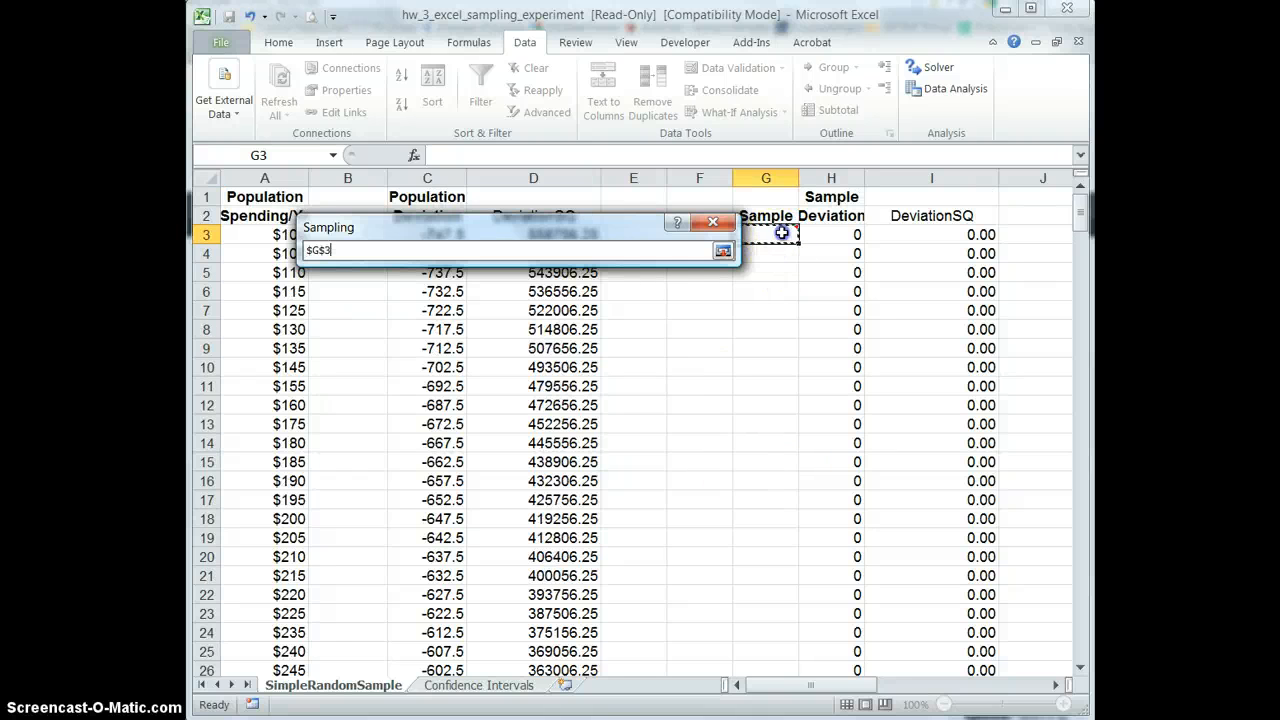
left_click(722, 251)
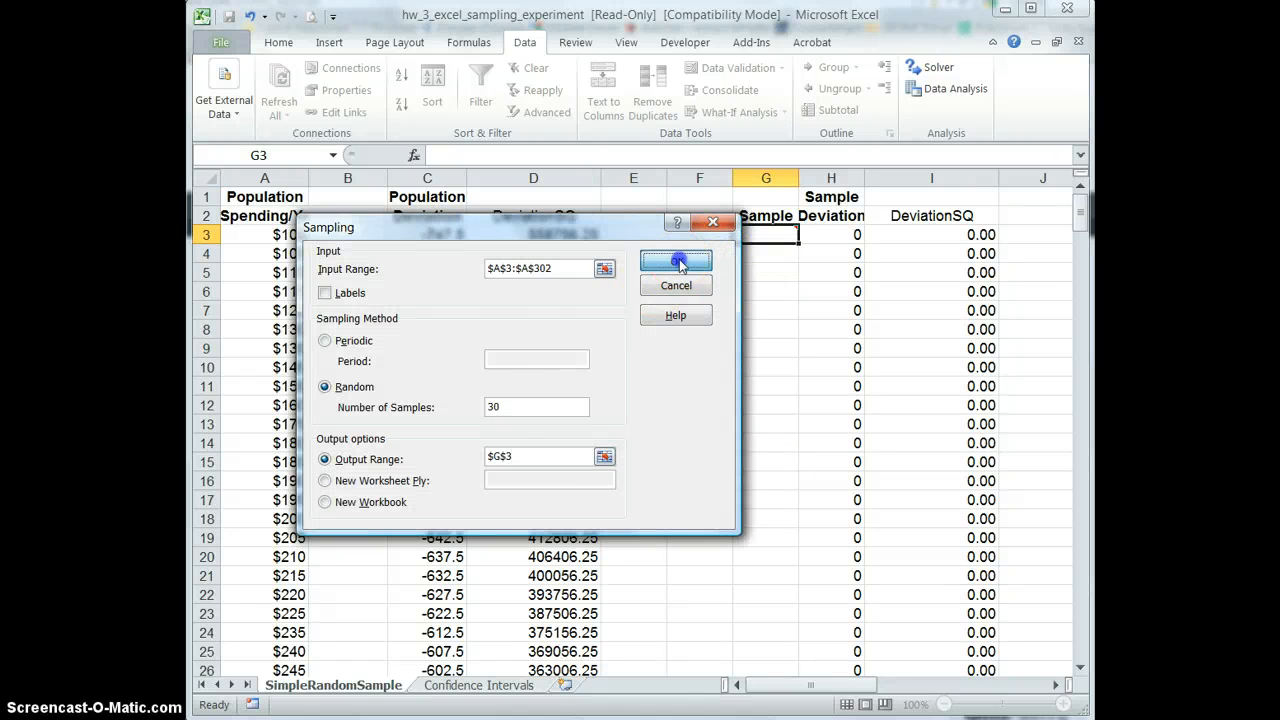
left_click(678, 262)
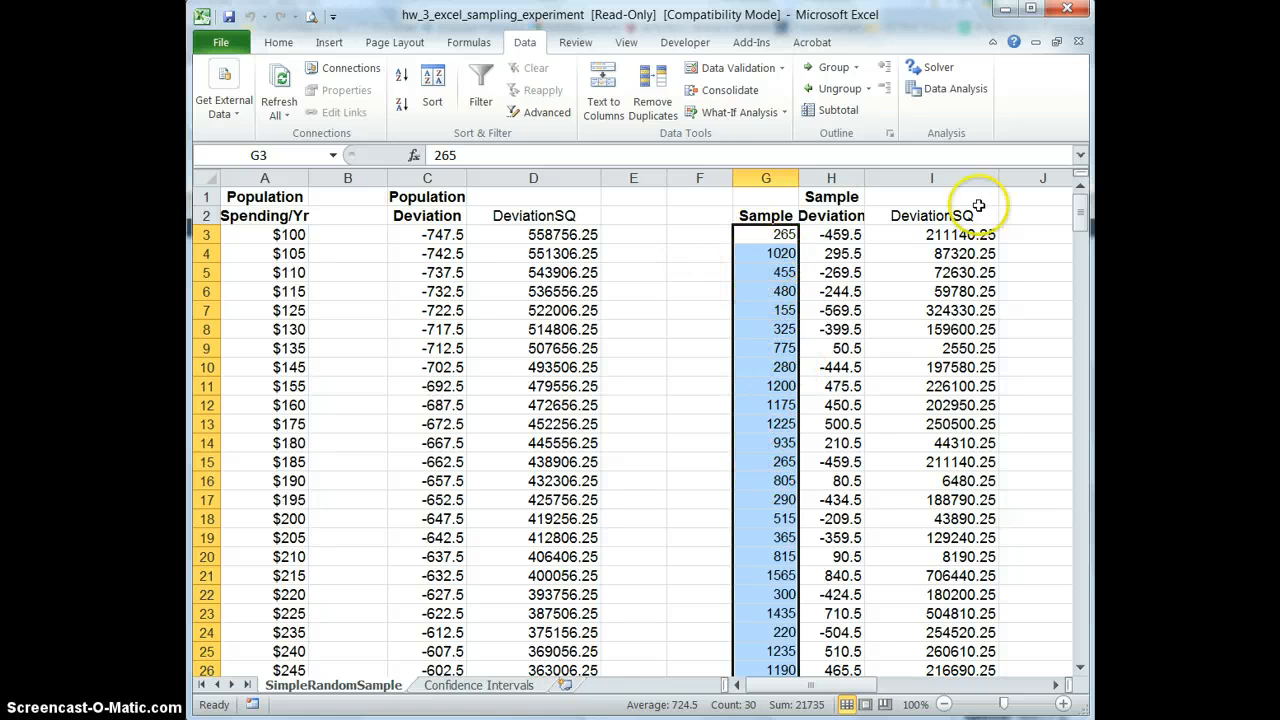
- Review the generated sample, its mean and standard deviation below it, and the numbered list in column K
mouse_move(1082, 214)
left_mouse_down()
mouse_move(1080, 240)
mouse_move(1080, 198)
left_mouse_up()
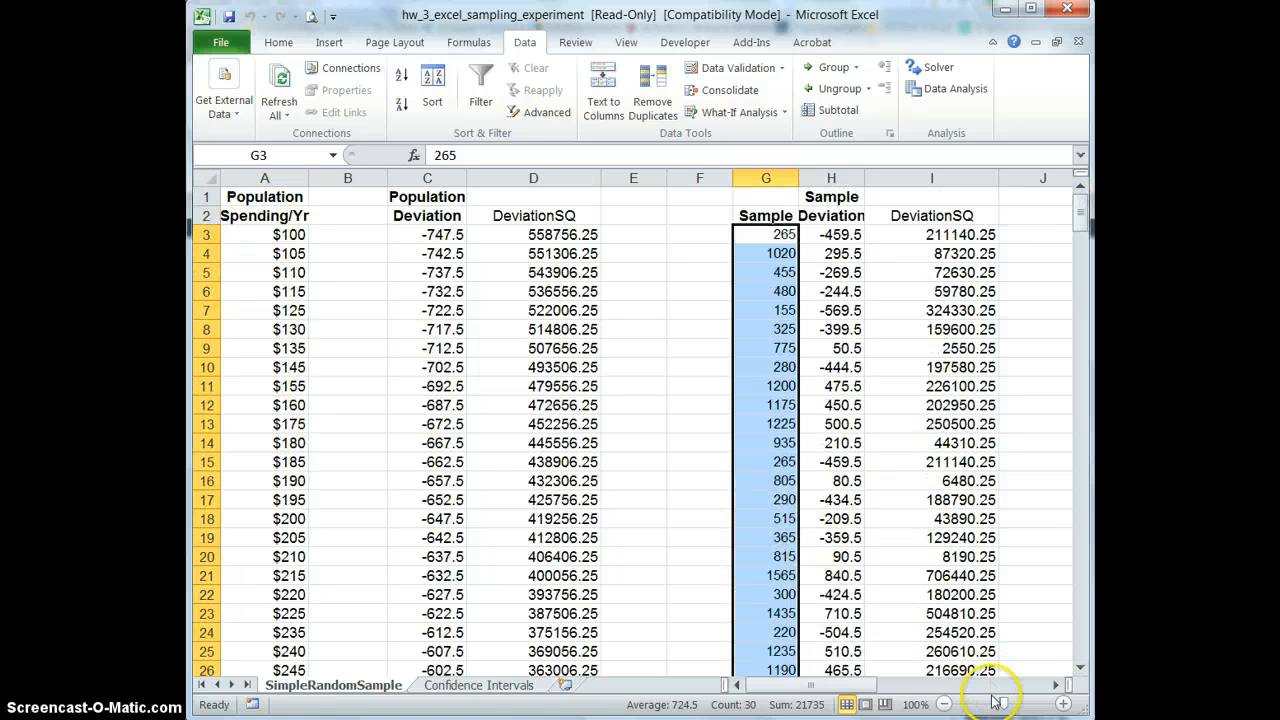
left_click_drag(1080, 200, 1080, 240)
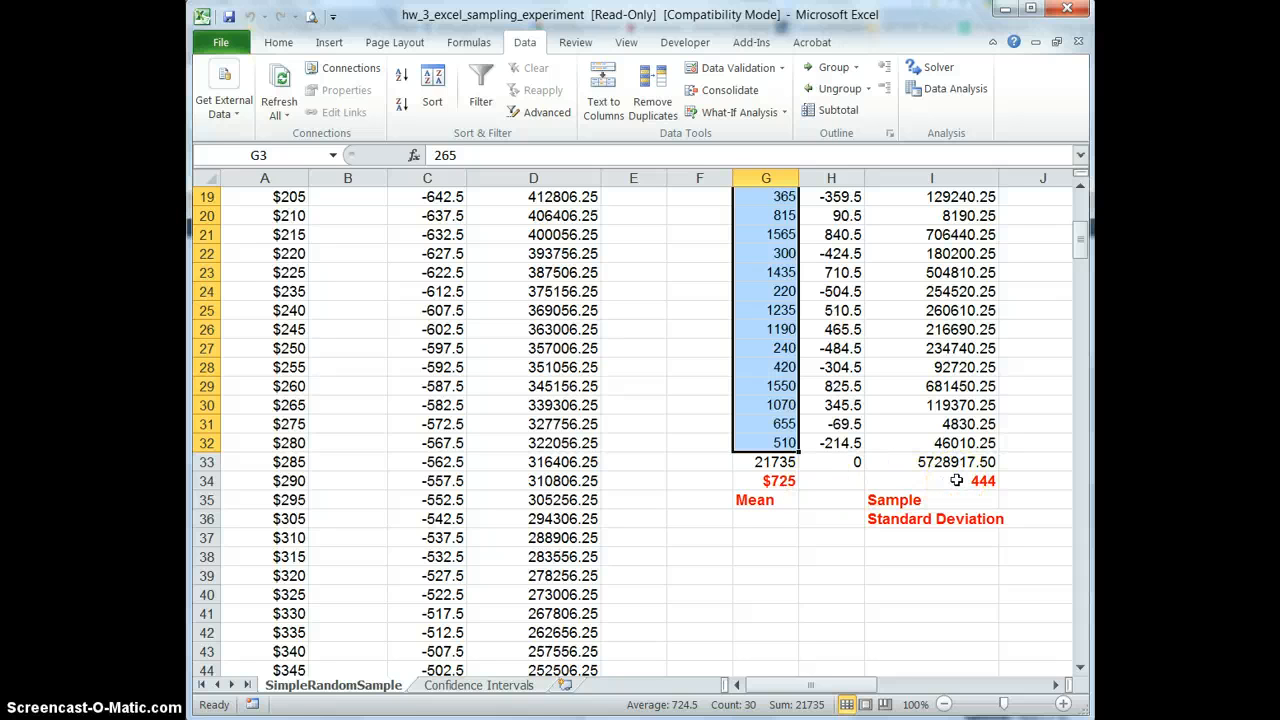
left_click(1056, 685)
left_click(1056, 685)
left_click(1056, 685)
left_click(1056, 685)
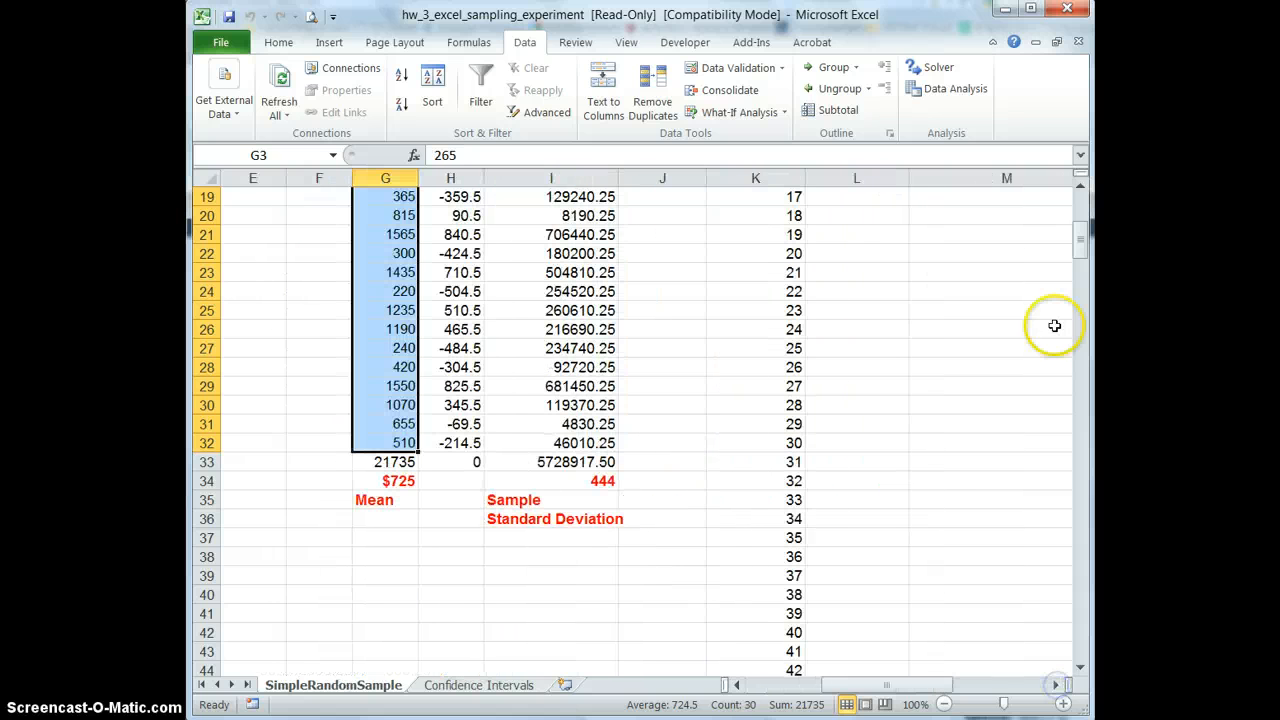
mouse_move(1080, 240)
left_mouse_down()
mouse_move(1080, 206)
mouse_move(1080, 243)
left_mouse_up()
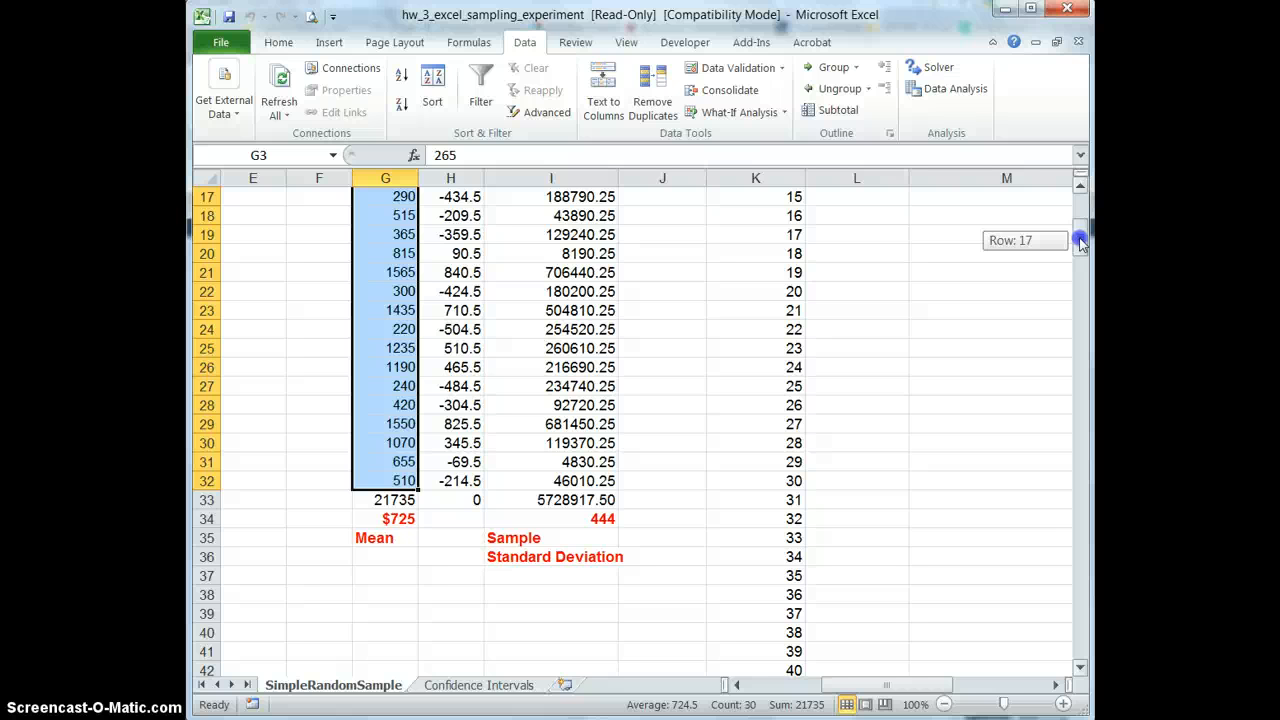
- Record the first sample's mean of 725 in L3 and its standard deviation of 444 in M3
left_click_drag(1080, 243, 1078, 215)
left_click(858, 232)
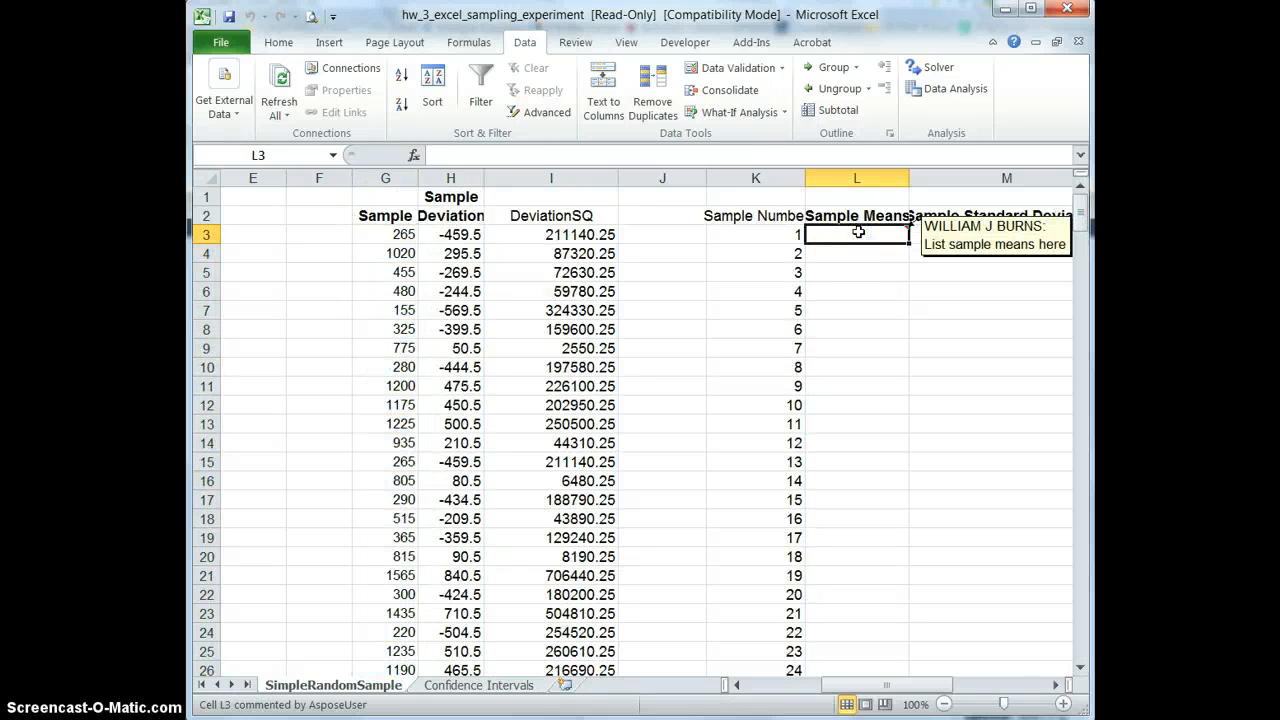
scroll(858, 232, "down", 3)
scroll(858, 232, "up", 3)
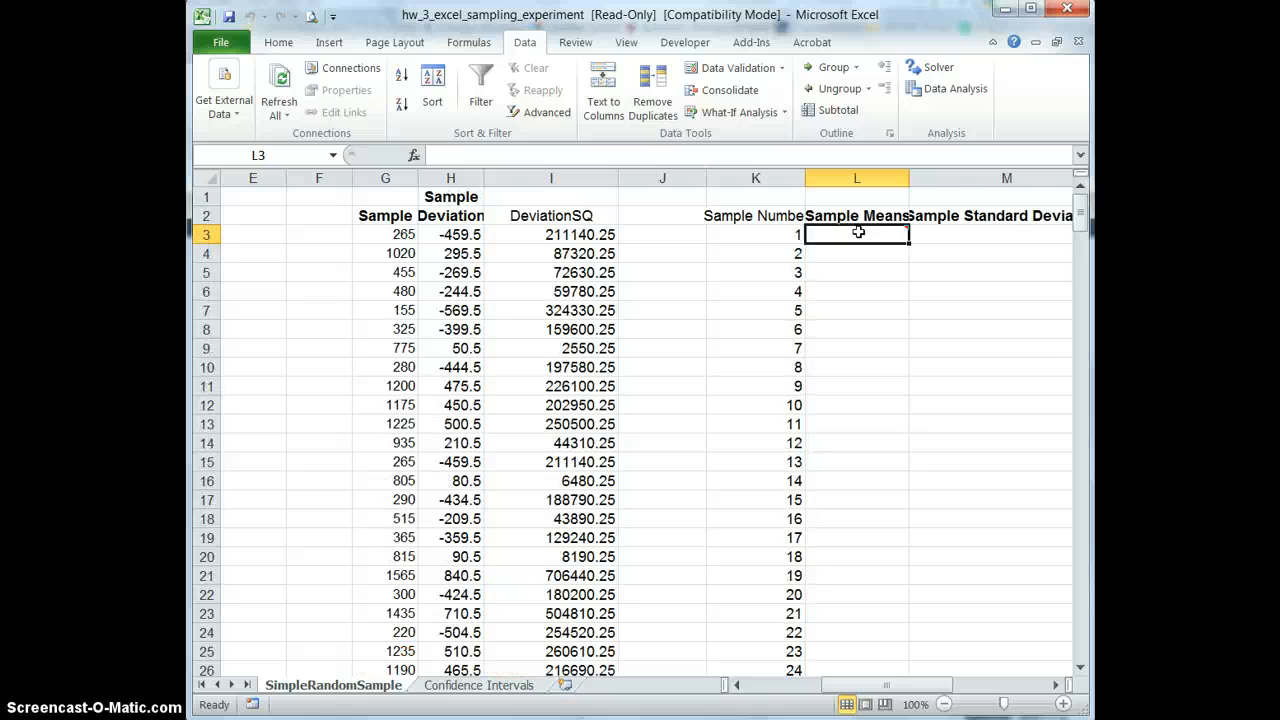
type("725")
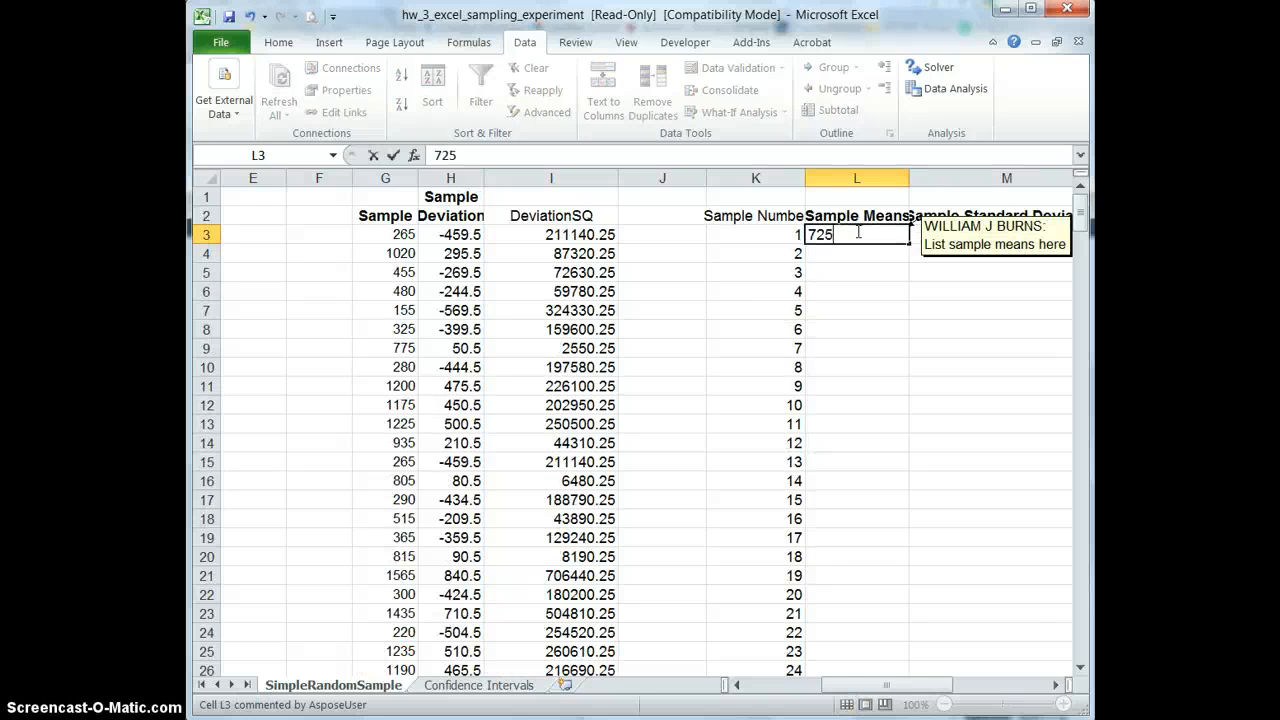
key("Tab")
type("44")
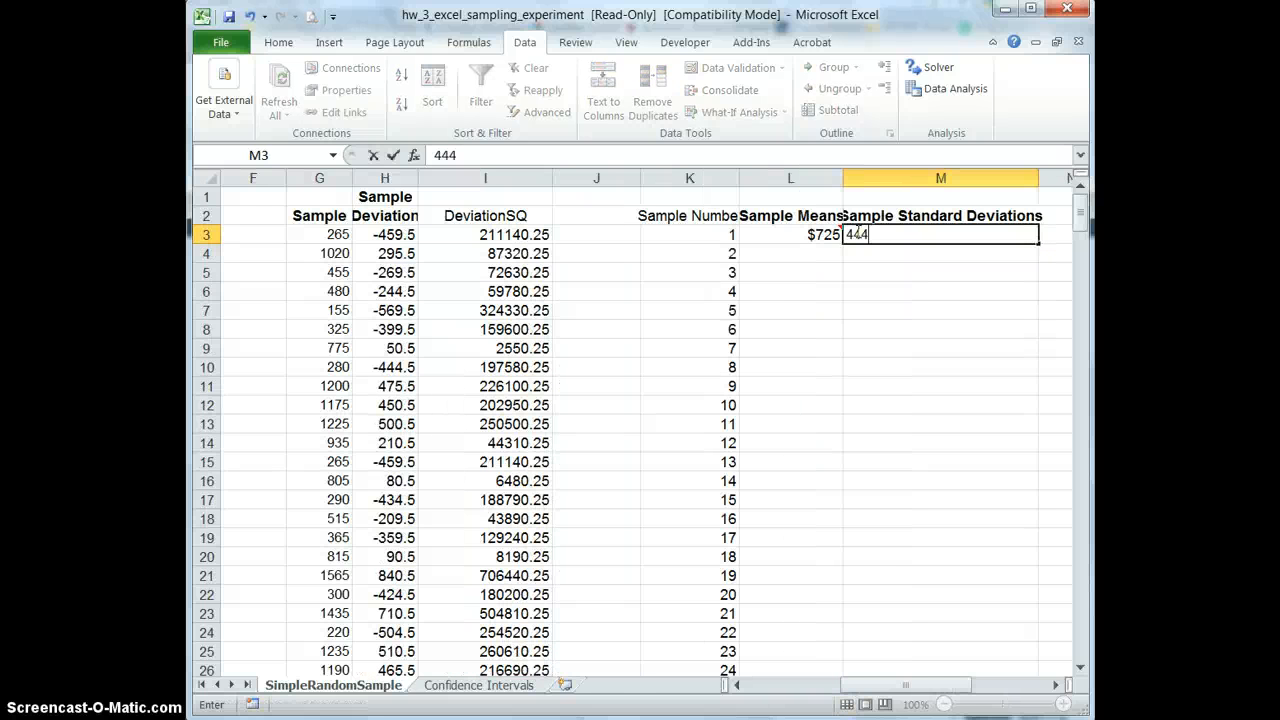
key("Return")
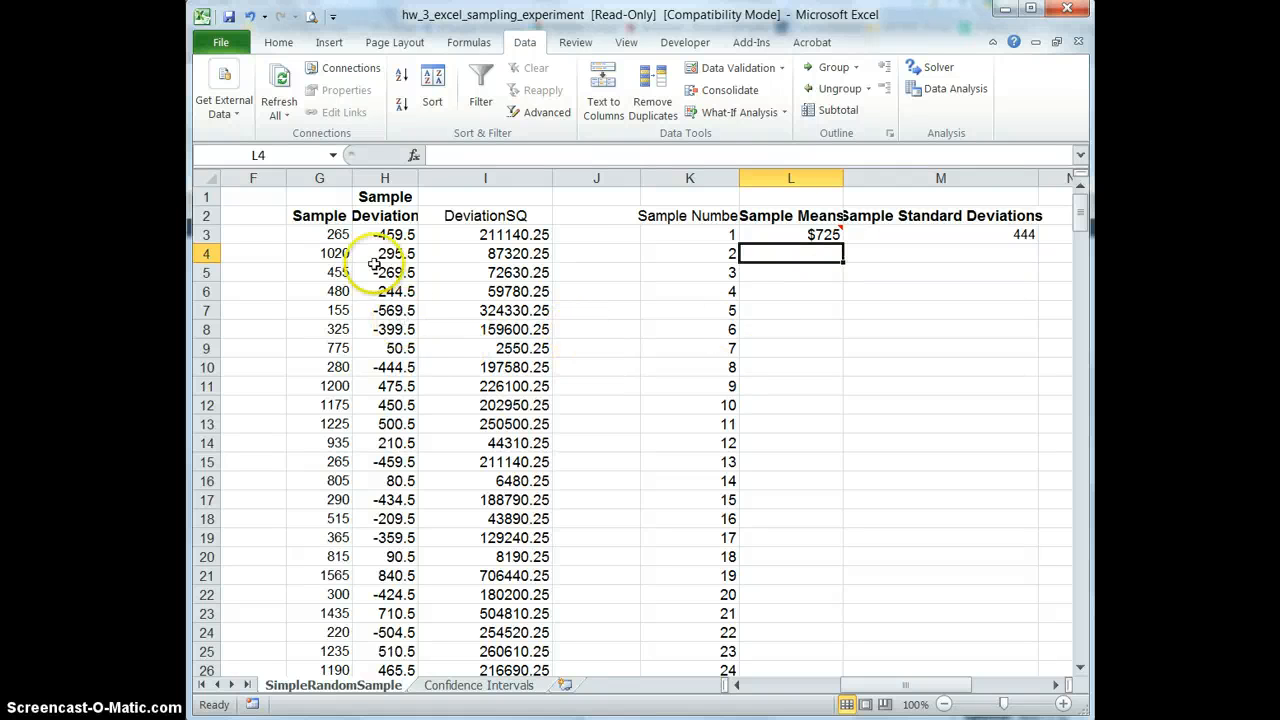
- Draw a second random sample of 30 from A3:A302 with the Sampling tool, overwriting the existing sample in G3:G32
left_click(332, 234)
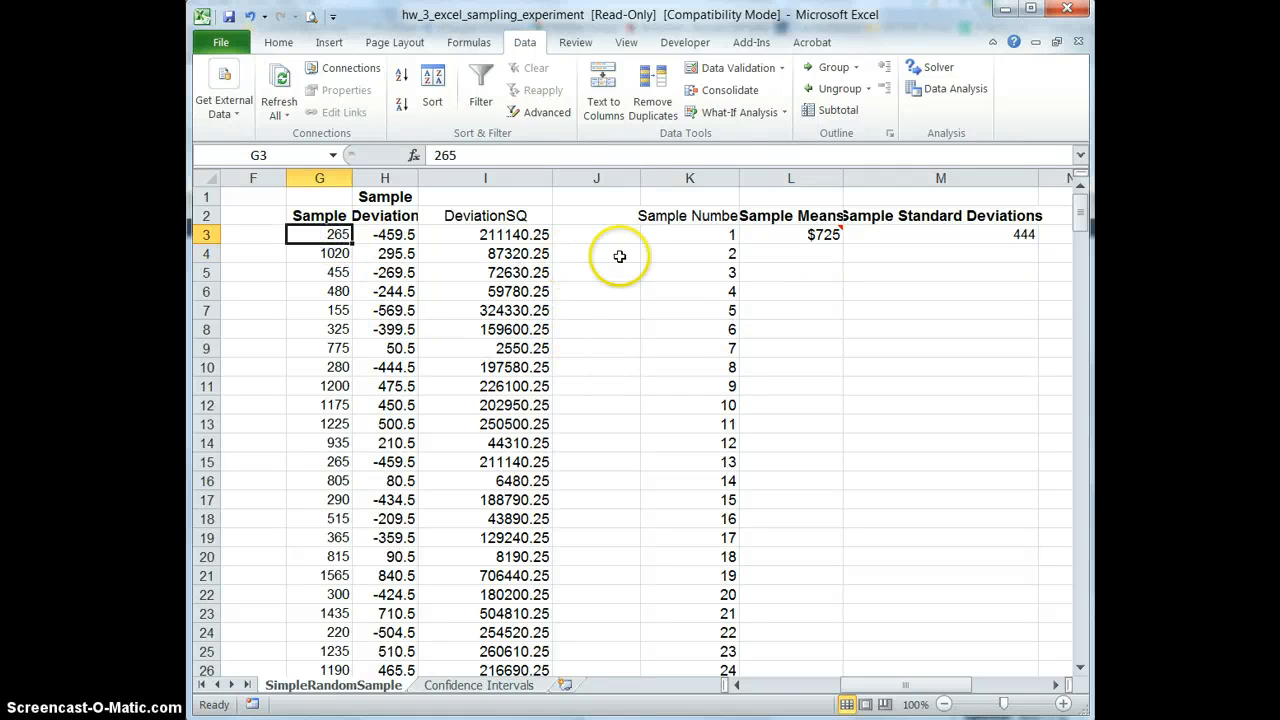
left_click(948, 89)
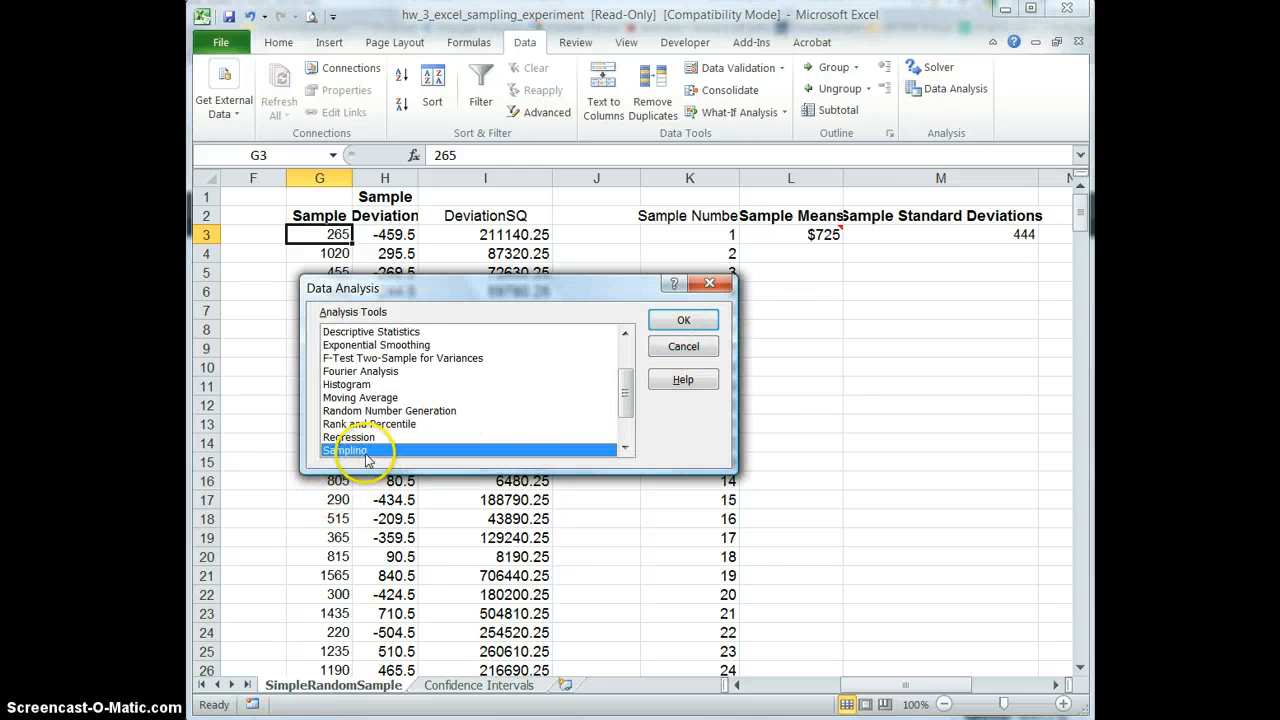
left_click(674, 320)
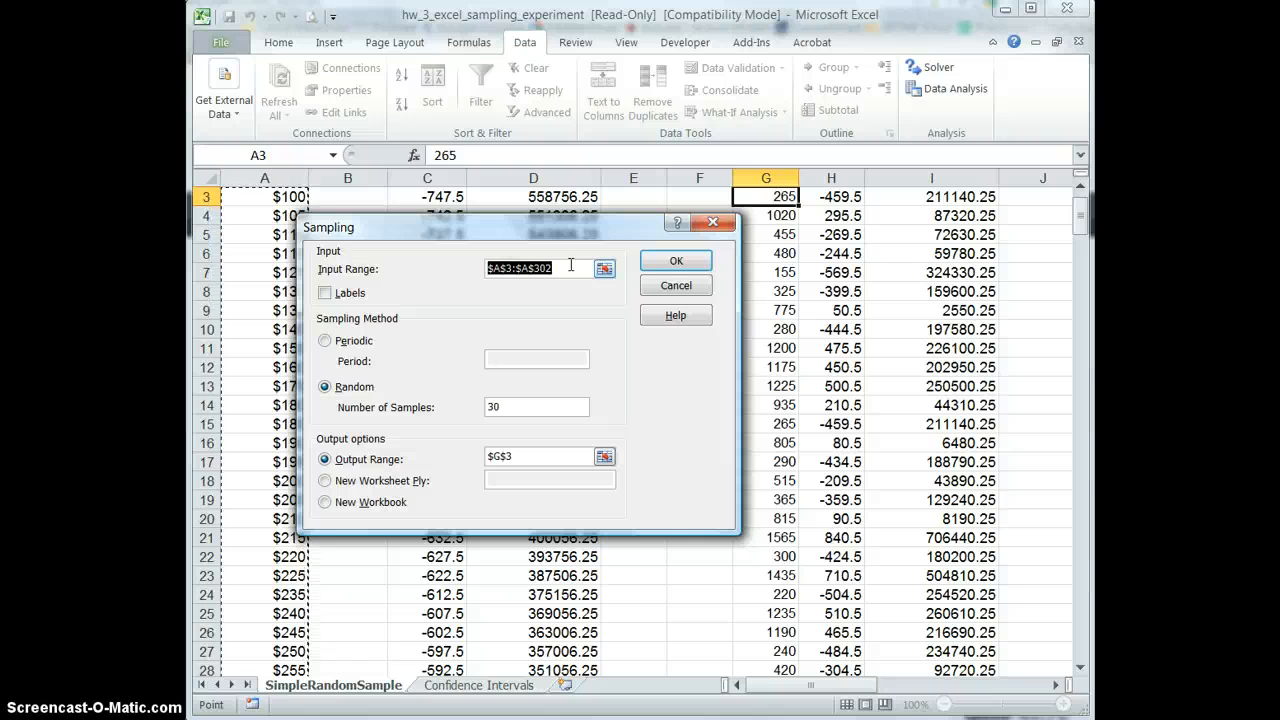
left_click(676, 261)
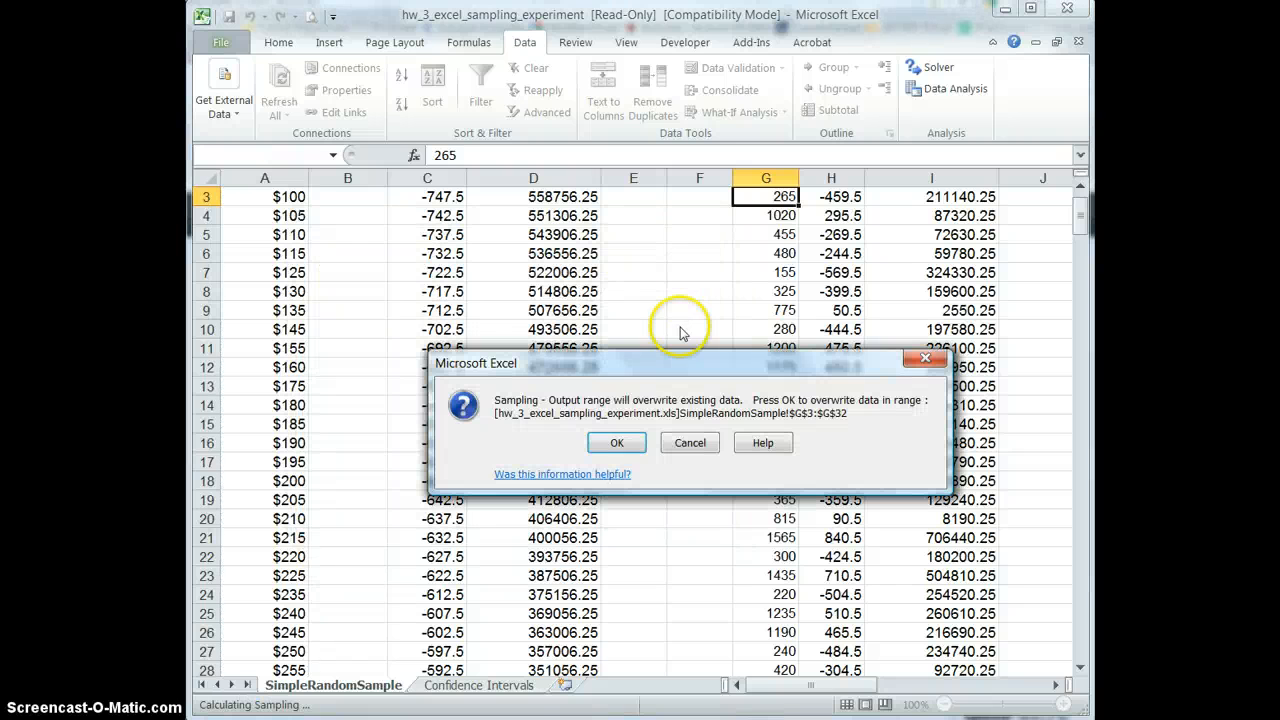
left_click_drag(586, 363, 546, 329)
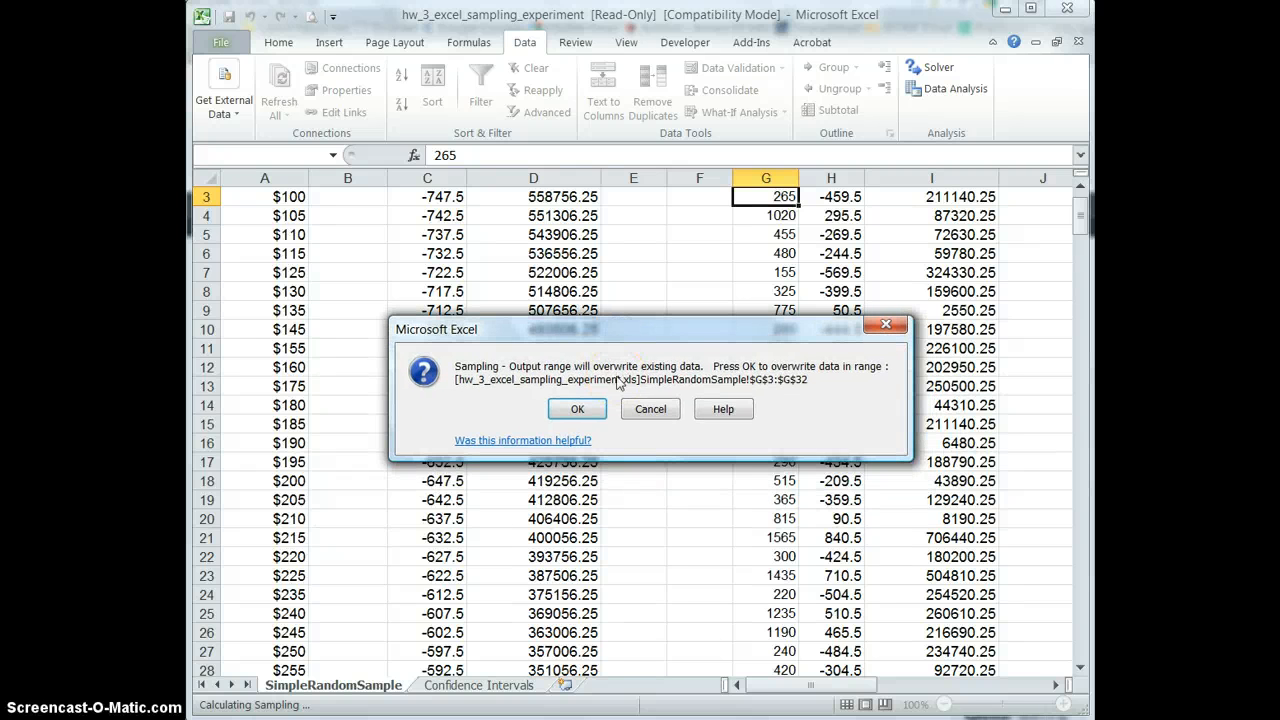
left_click(577, 408)
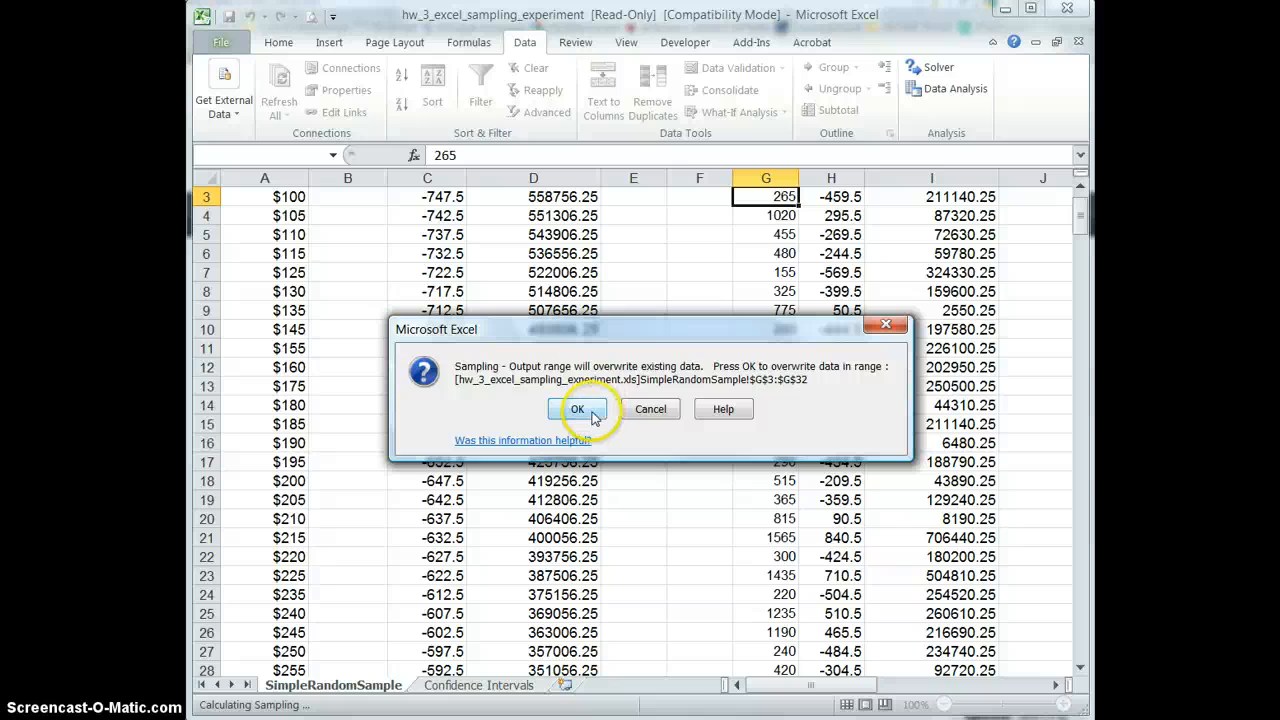
- Record the second sample's mean of 829 in L4 and its standard deviation of 395 in M4
scroll(949, 421, "down", 6)
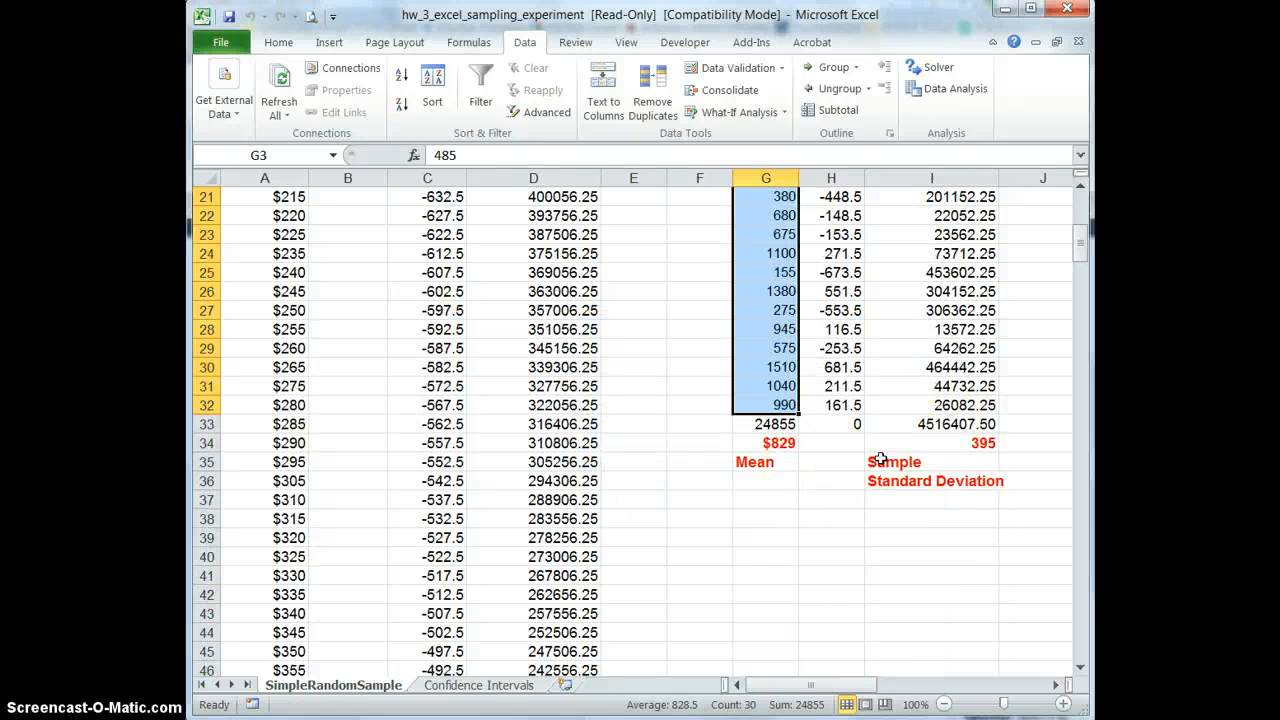
left_click_drag(865, 685, 923, 680)
scroll(889, 566, "up", 3)
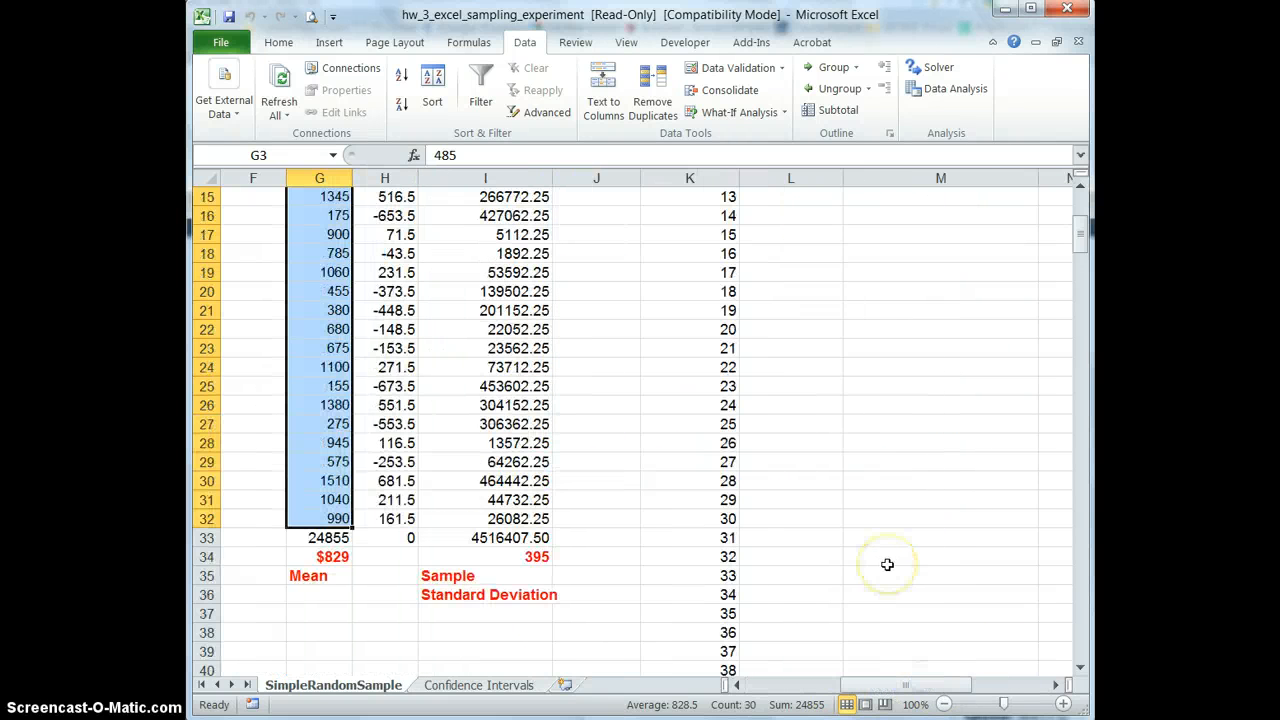
scroll(887, 565, "up", 1)
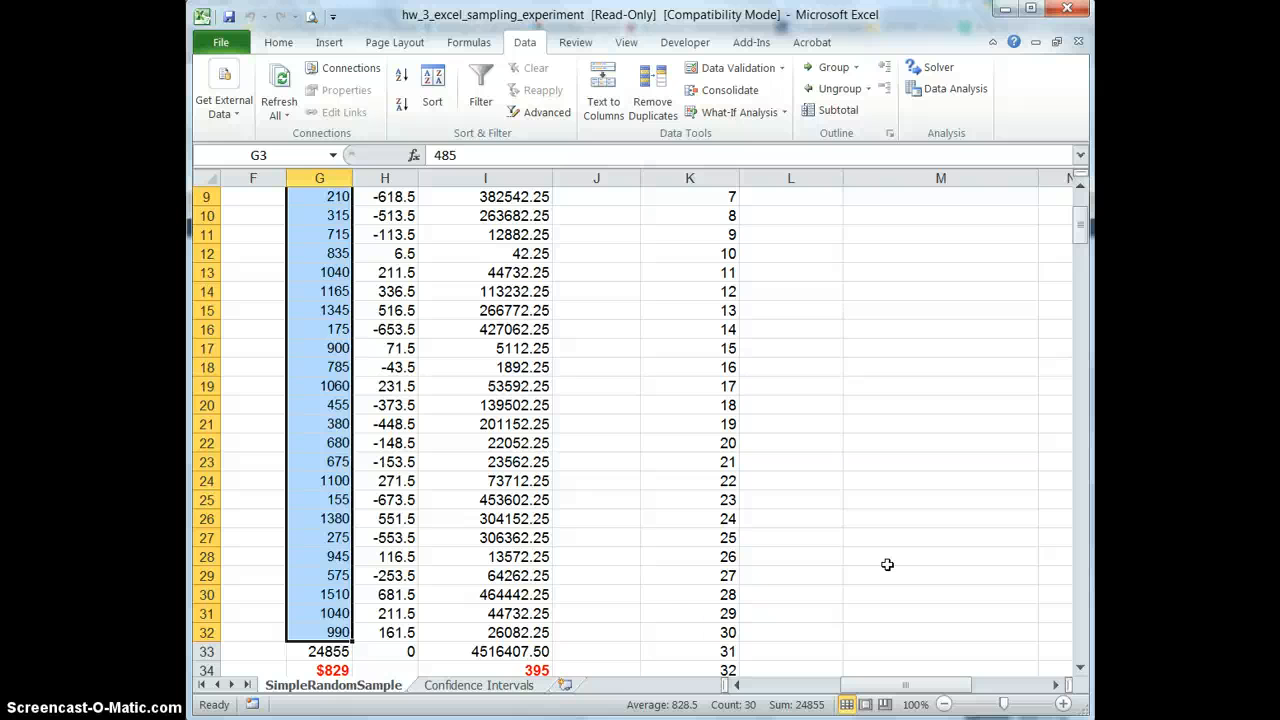
scroll(866, 557, "up", 3)
scroll(860, 557, "down", 4)
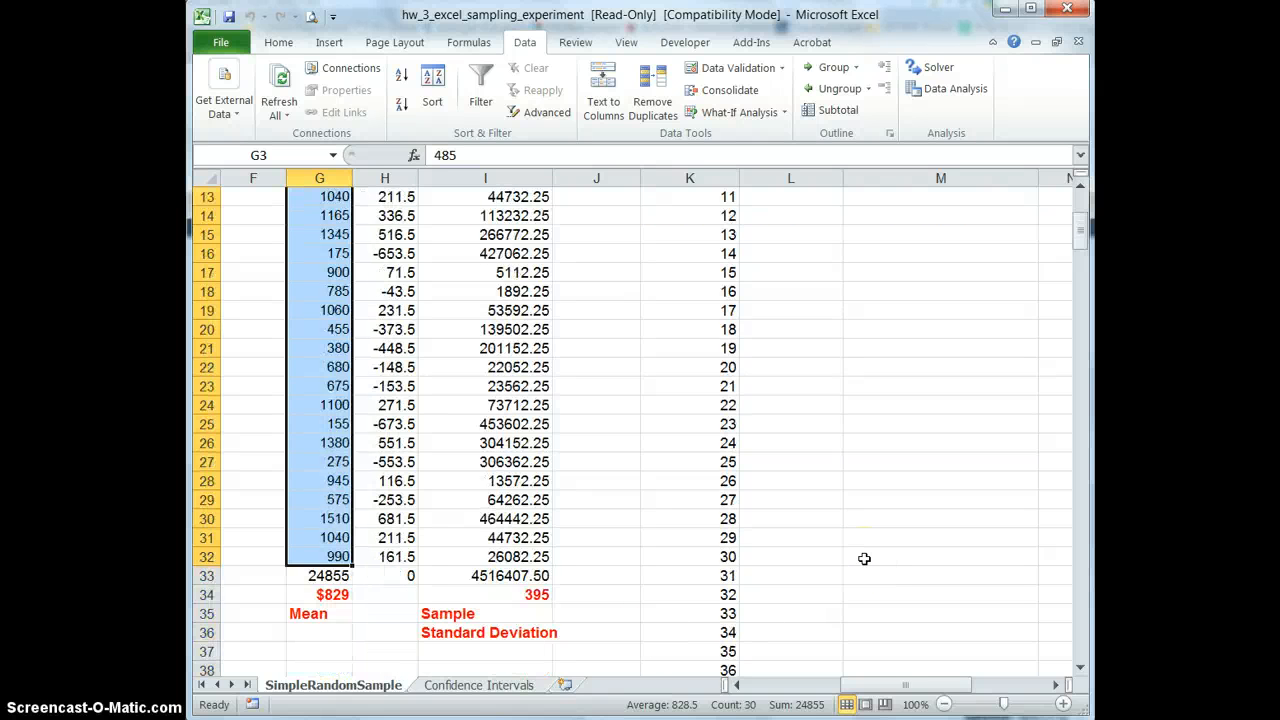
scroll(864, 558, "up", 4)
left_click(806, 251)
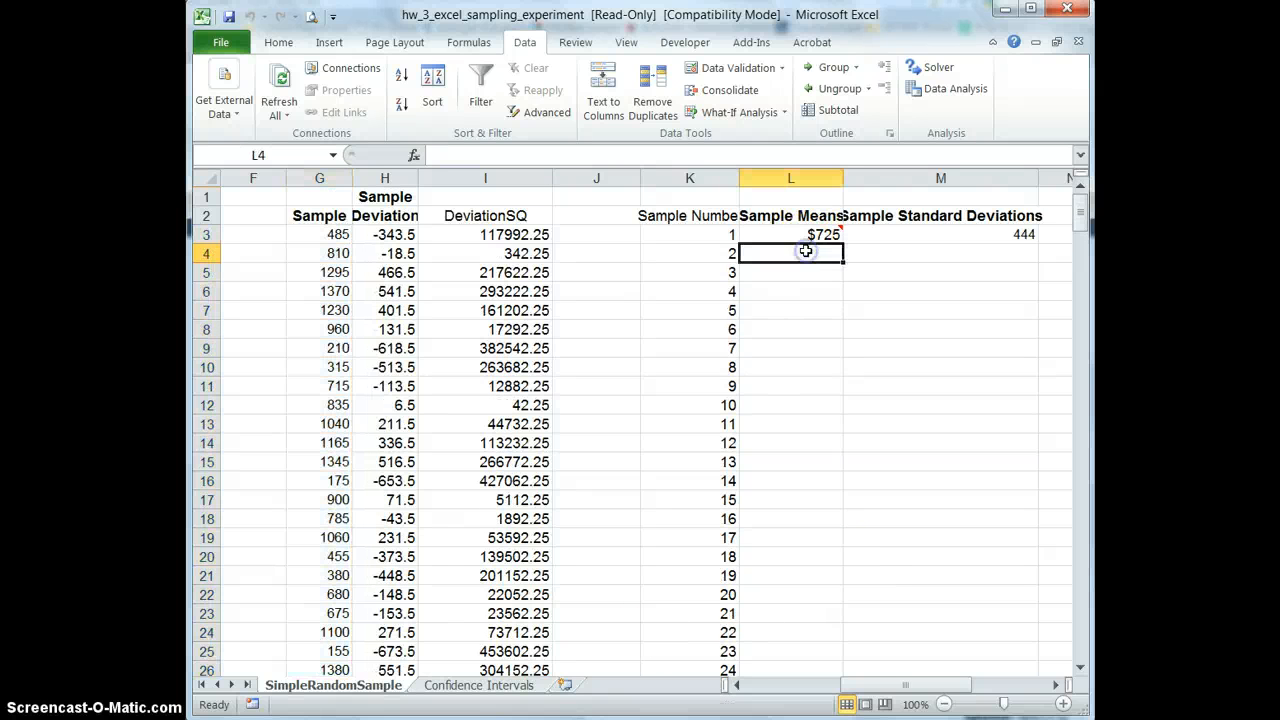
type("829")
key("Tab")
type("3")
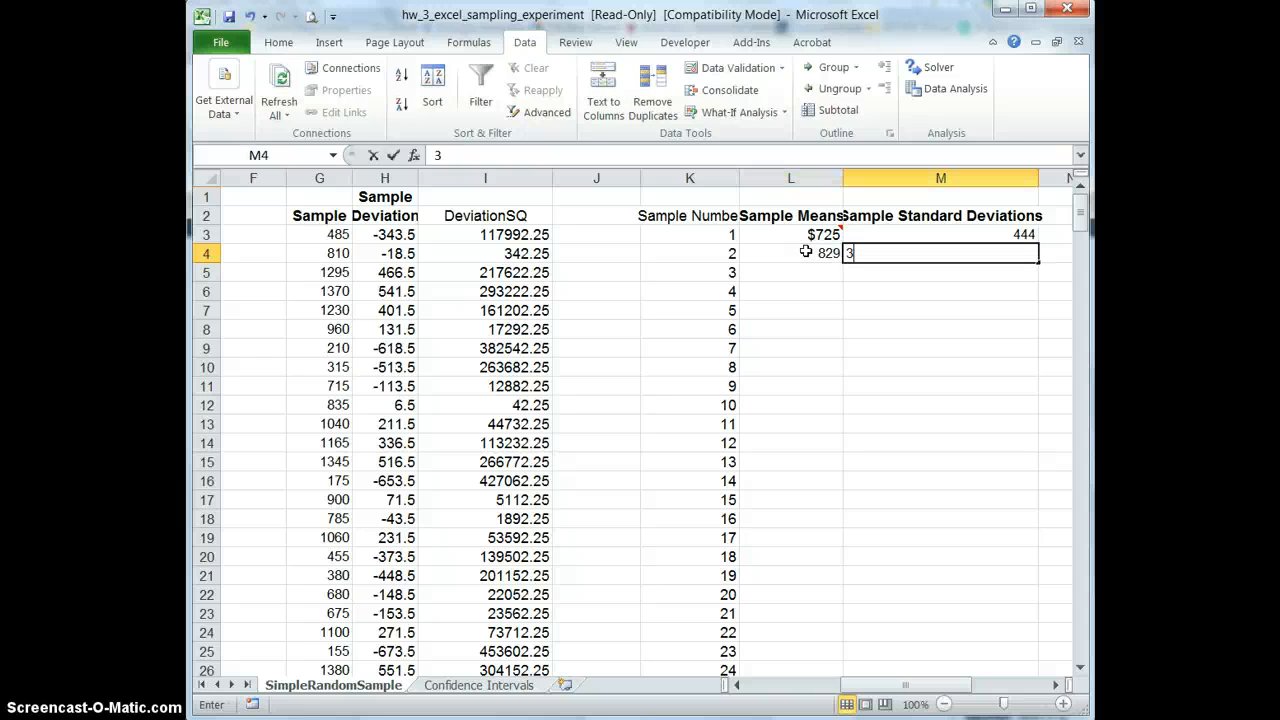
type("95")
key("Return")
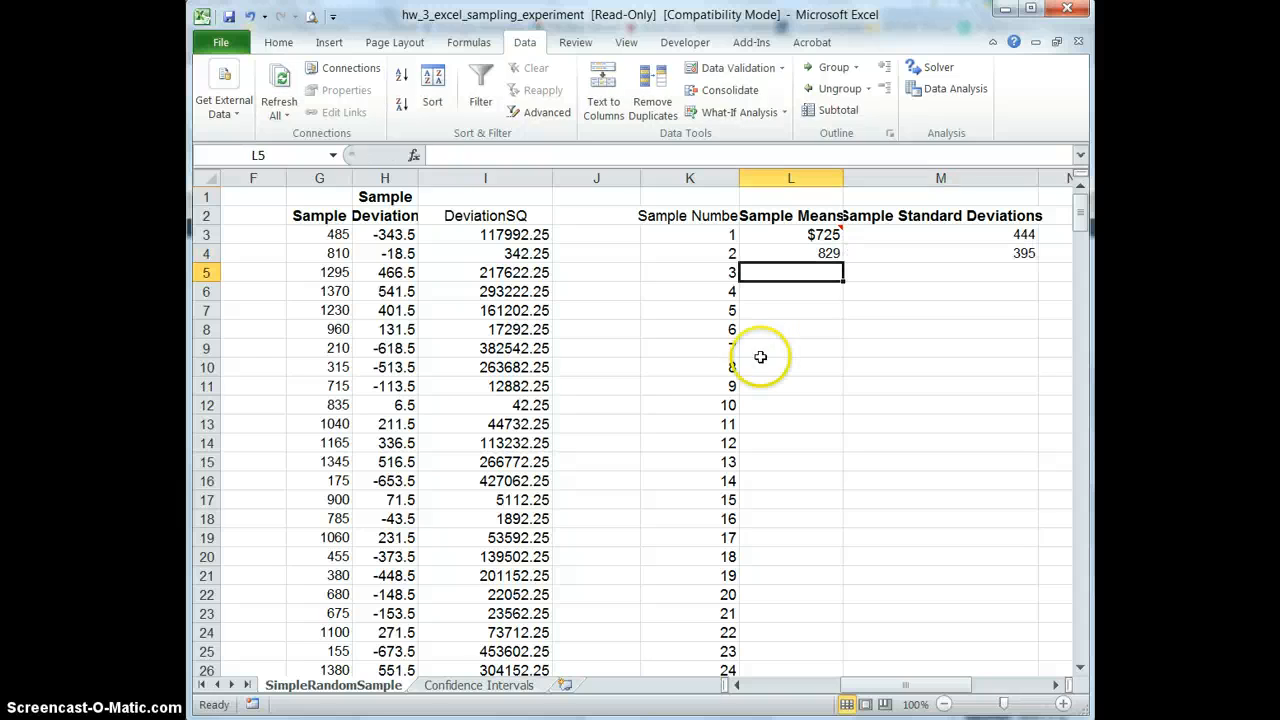
- Extend the sums below the 100-sample list to =SUM(L3:L102) in L103 and =SUM(M3:M102) in M103
scroll(880, 410, "down", 20)
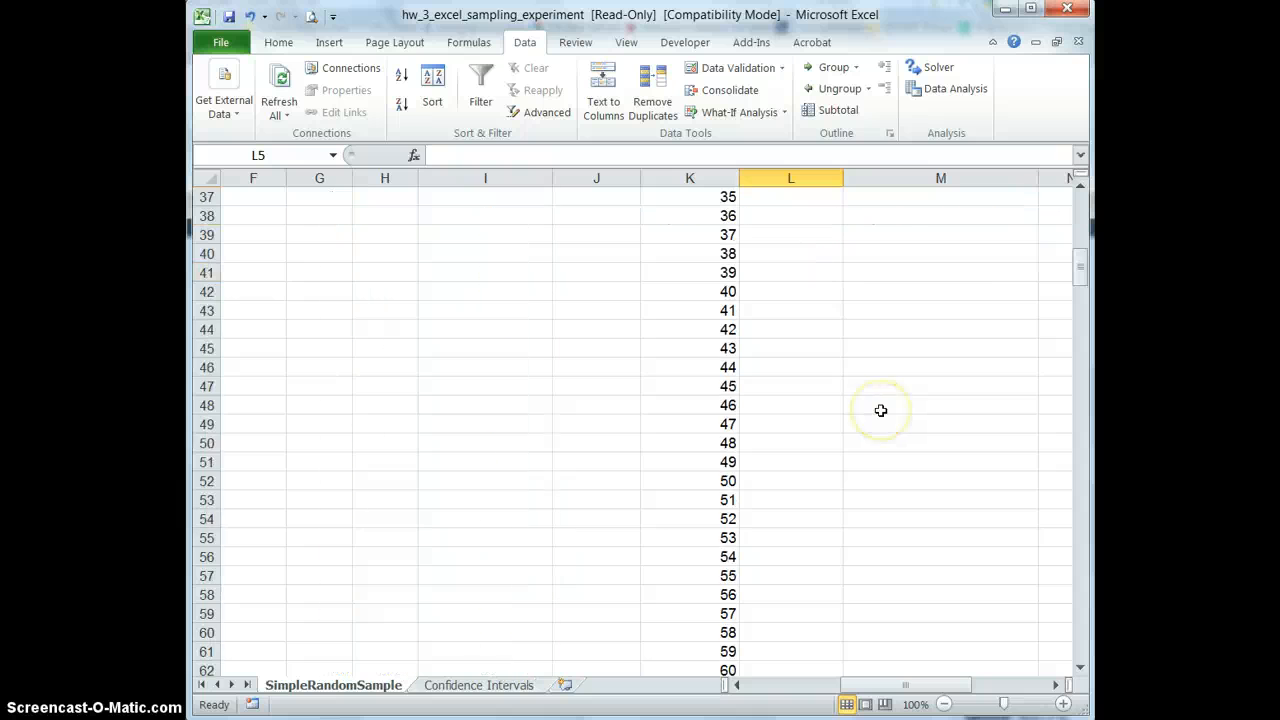
scroll(880, 410, "down", 2)
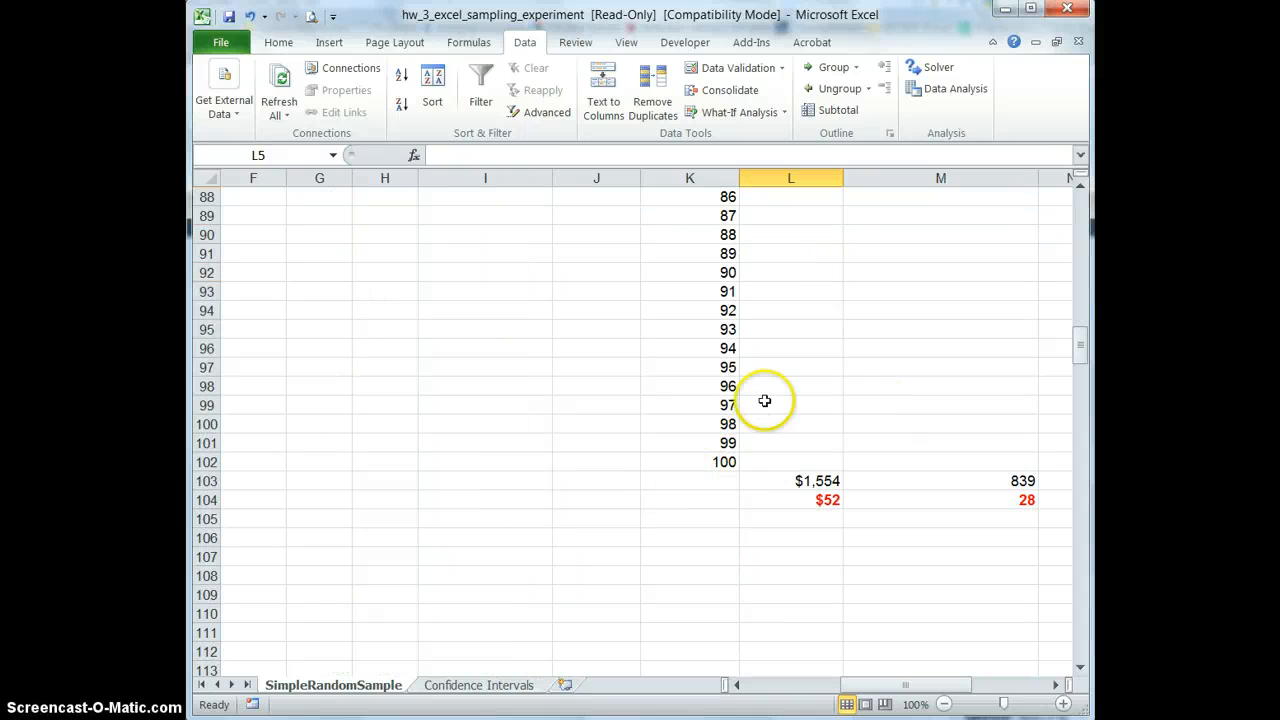
left_click(803, 481)
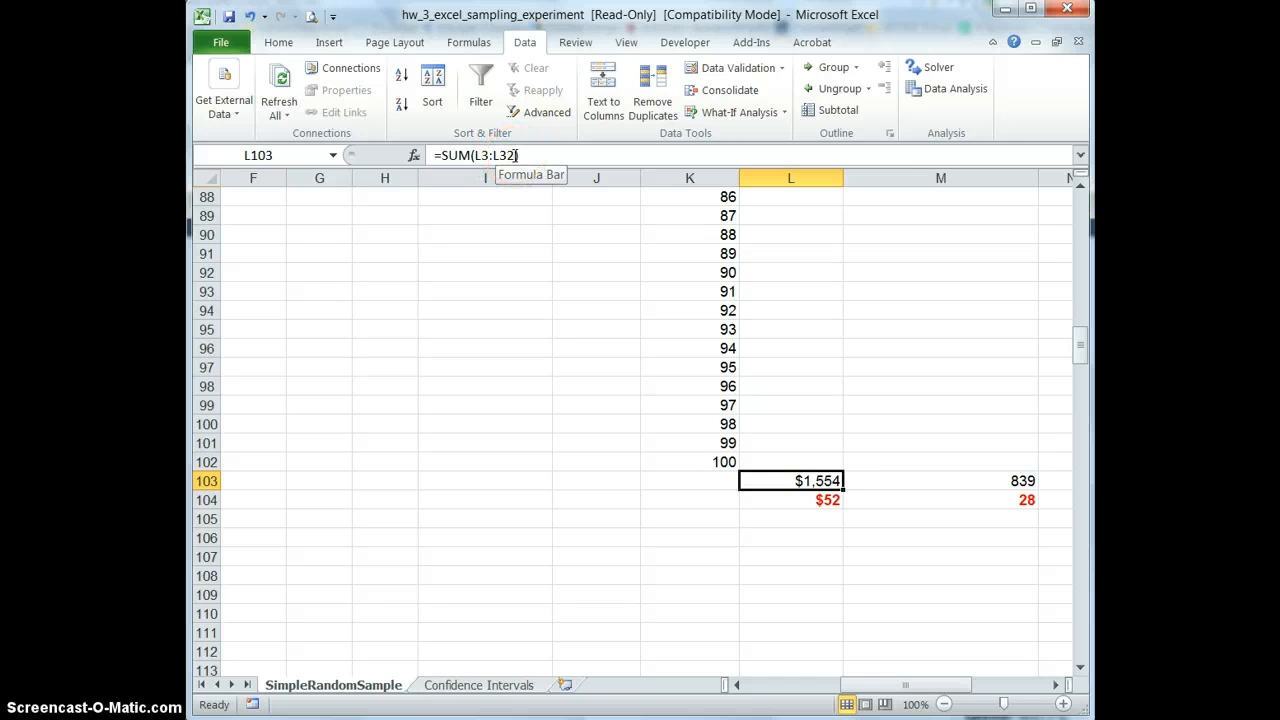
double_click(507, 155)
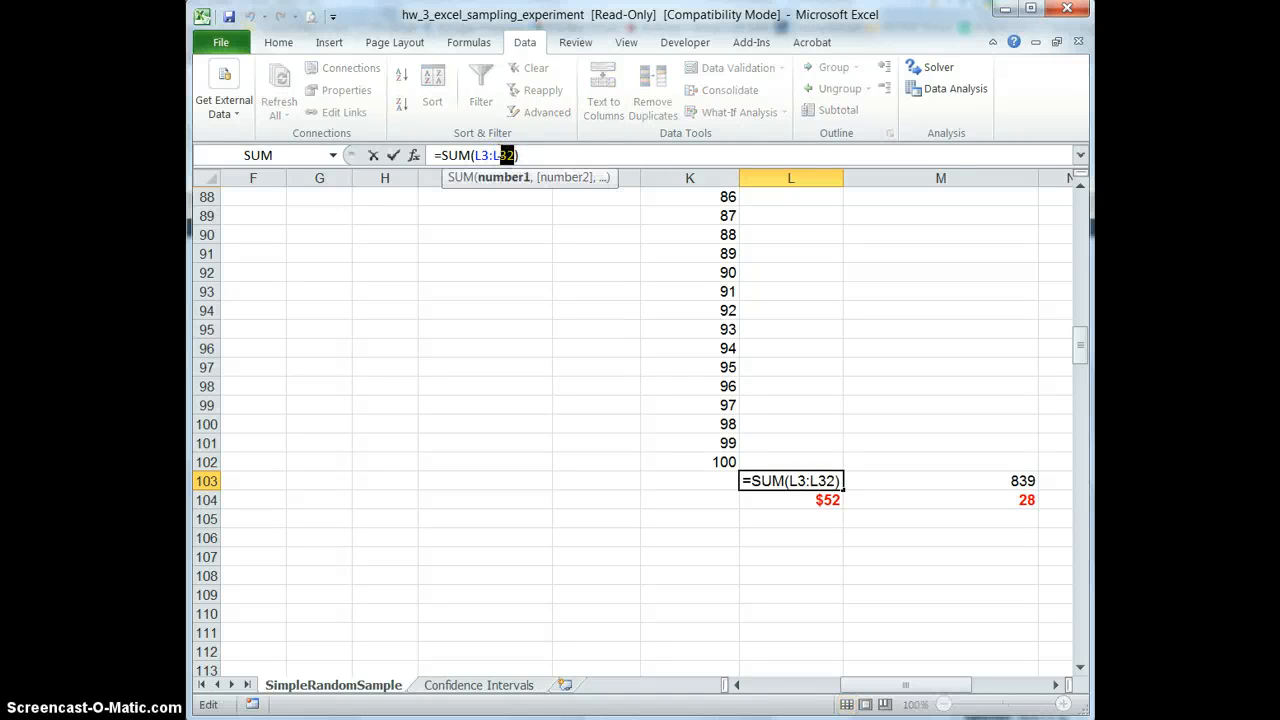
type("102")
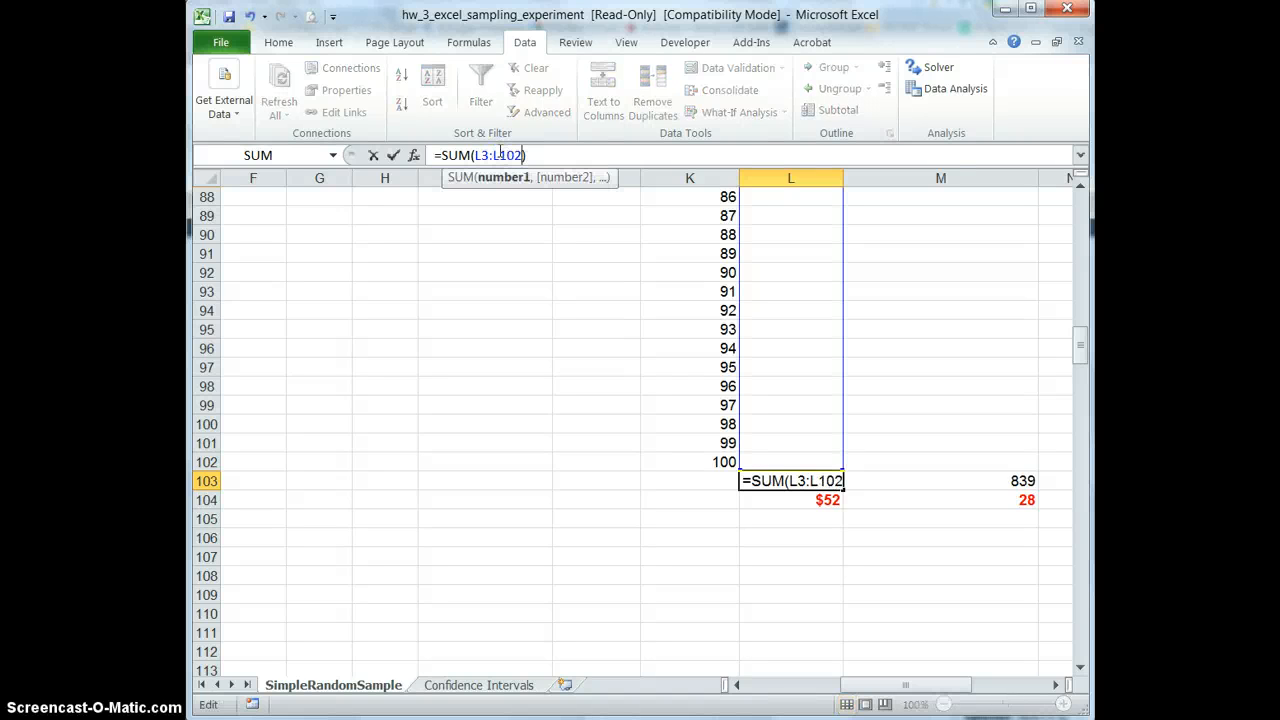
key("Tab")
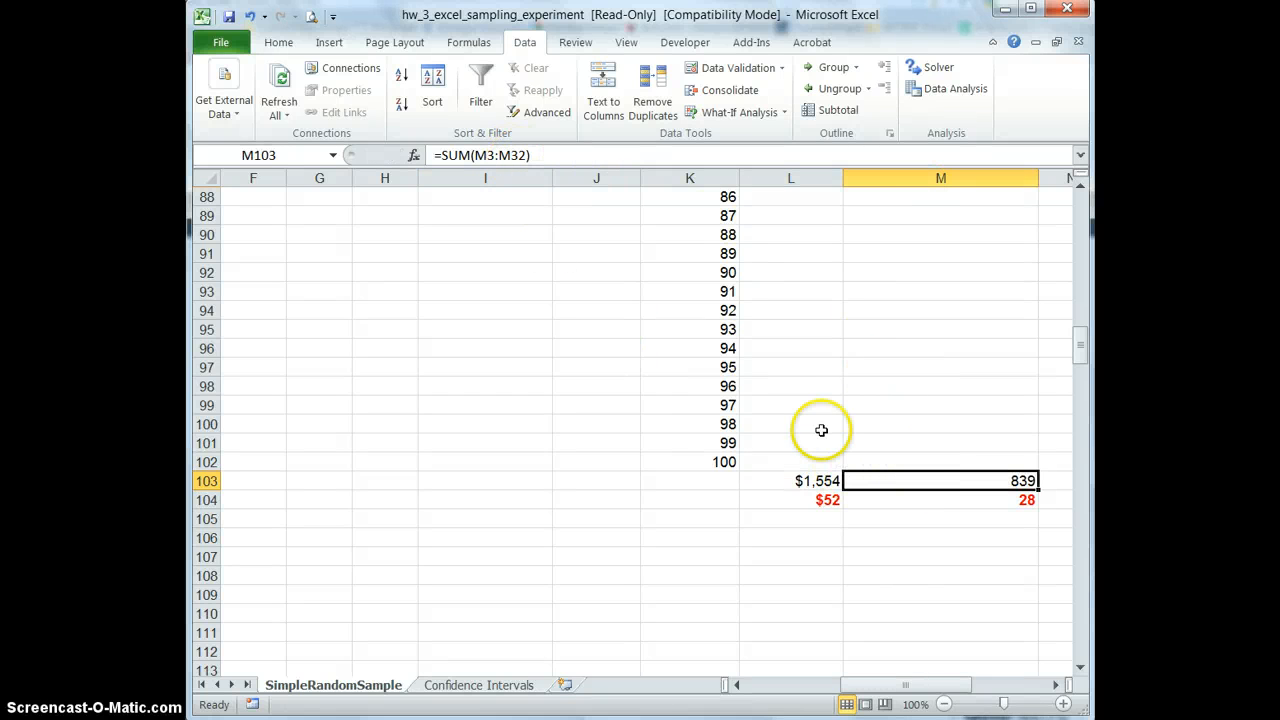
left_click_drag(519, 155, 513, 155)
type("10")
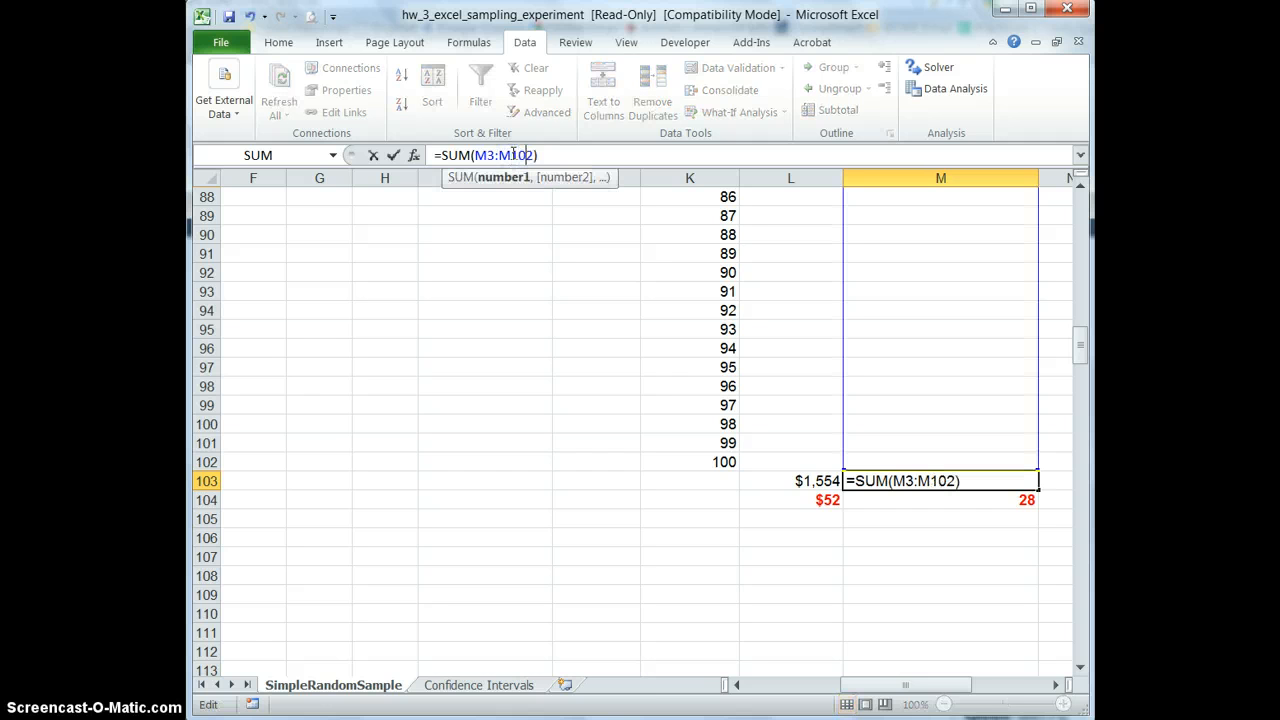
key("Return")
- Change the averages in row 104 to divide by 100, using =L103/100 in L104 and =M103/100 in M104
key("Left")
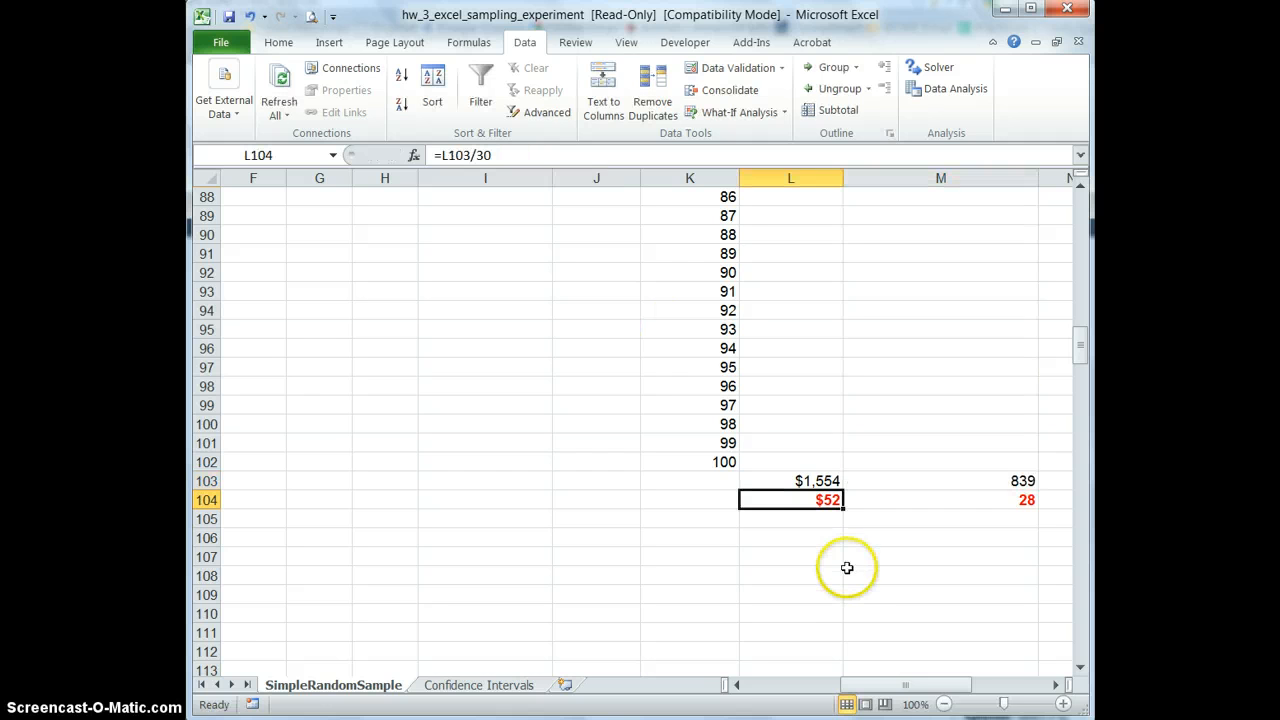
scroll(849, 512, "right", 1)
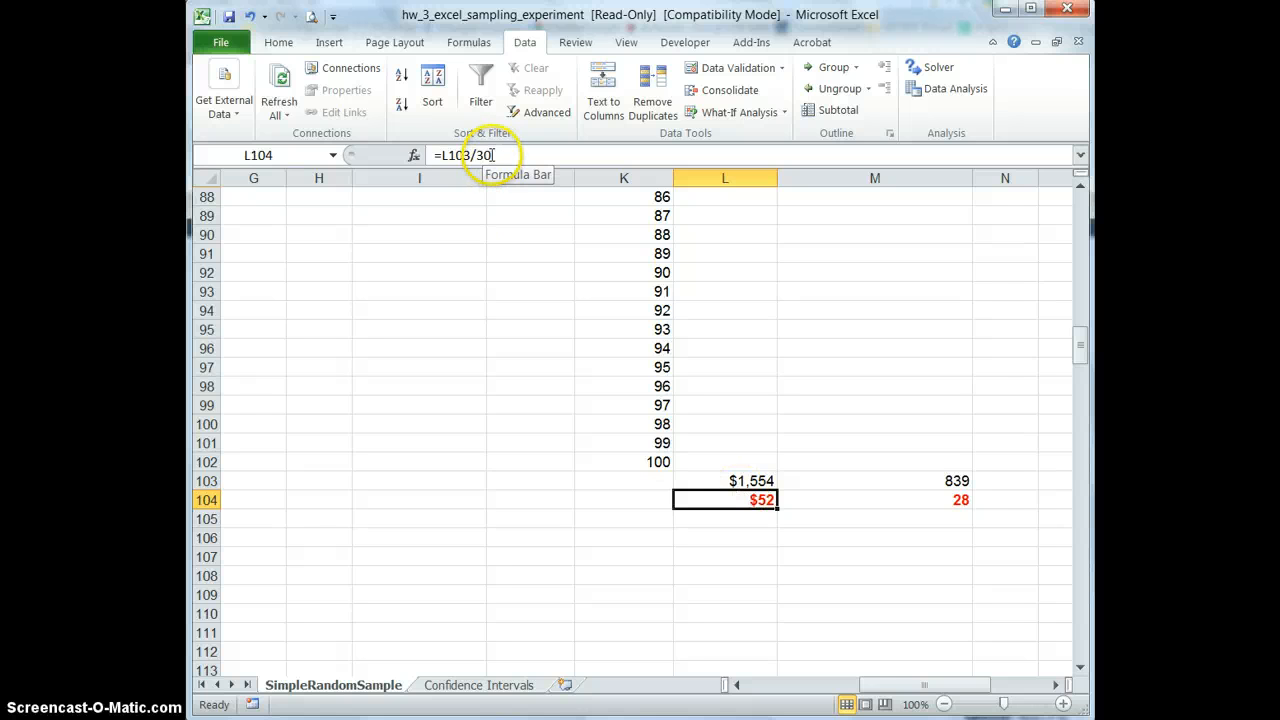
left_click_drag(492, 155, 478, 156)
type("100")
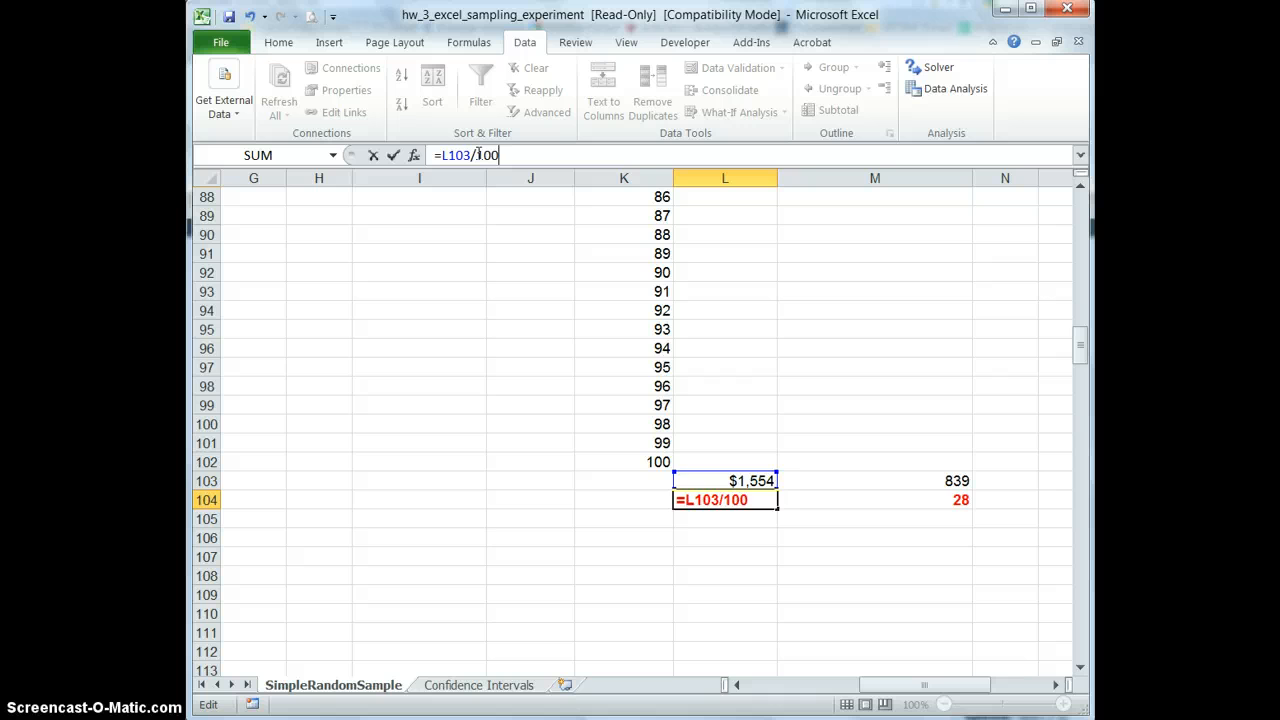
key("Tab")
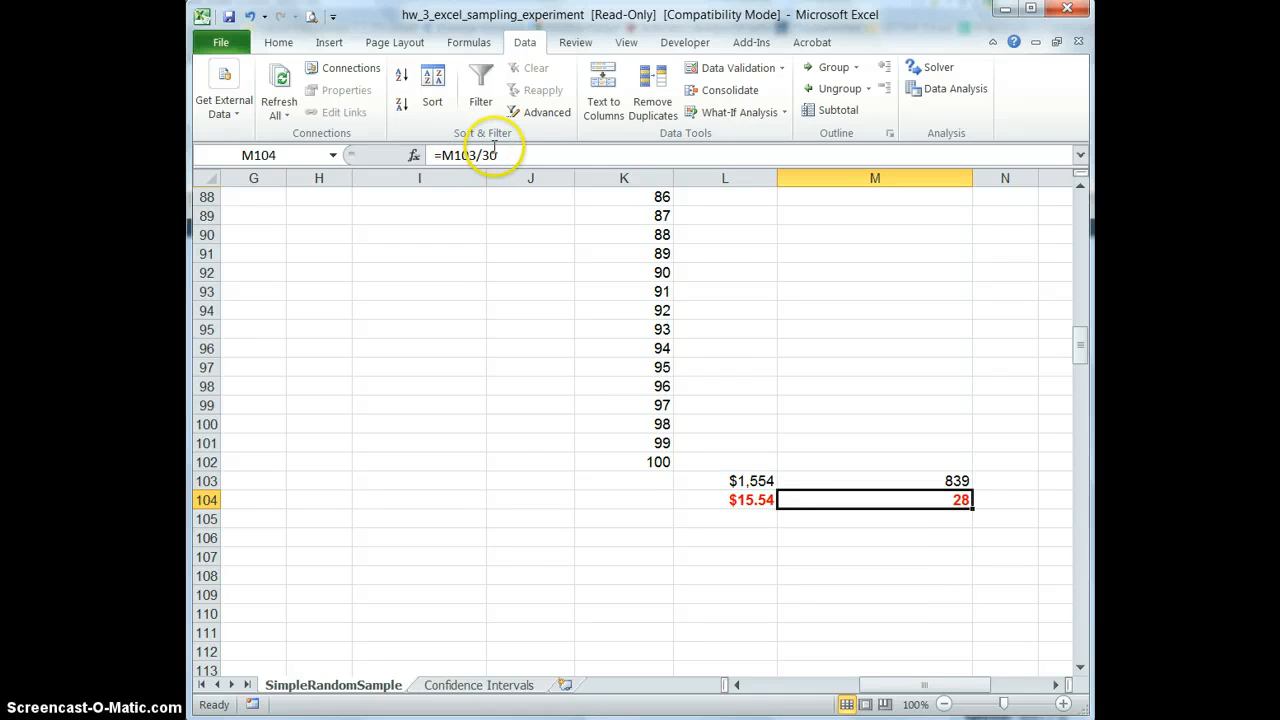
left_click_drag(497, 155, 481, 155)
type("10")
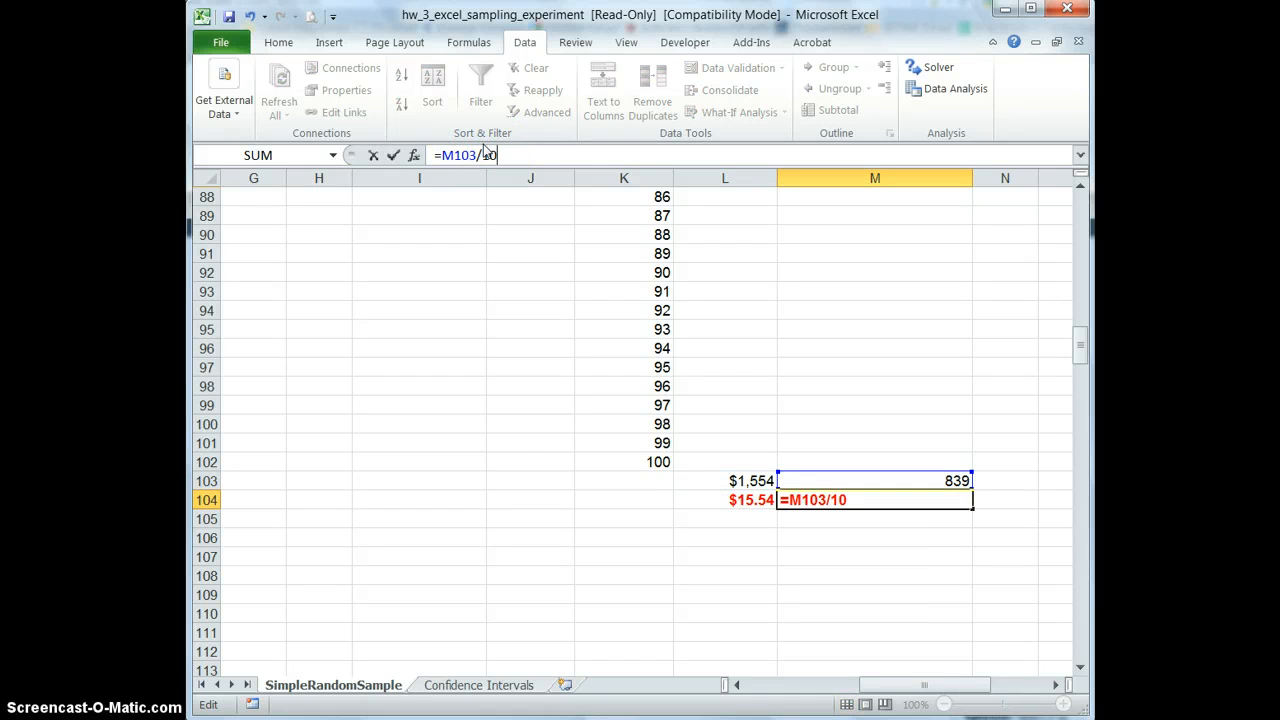
type("0")
key("Tab")
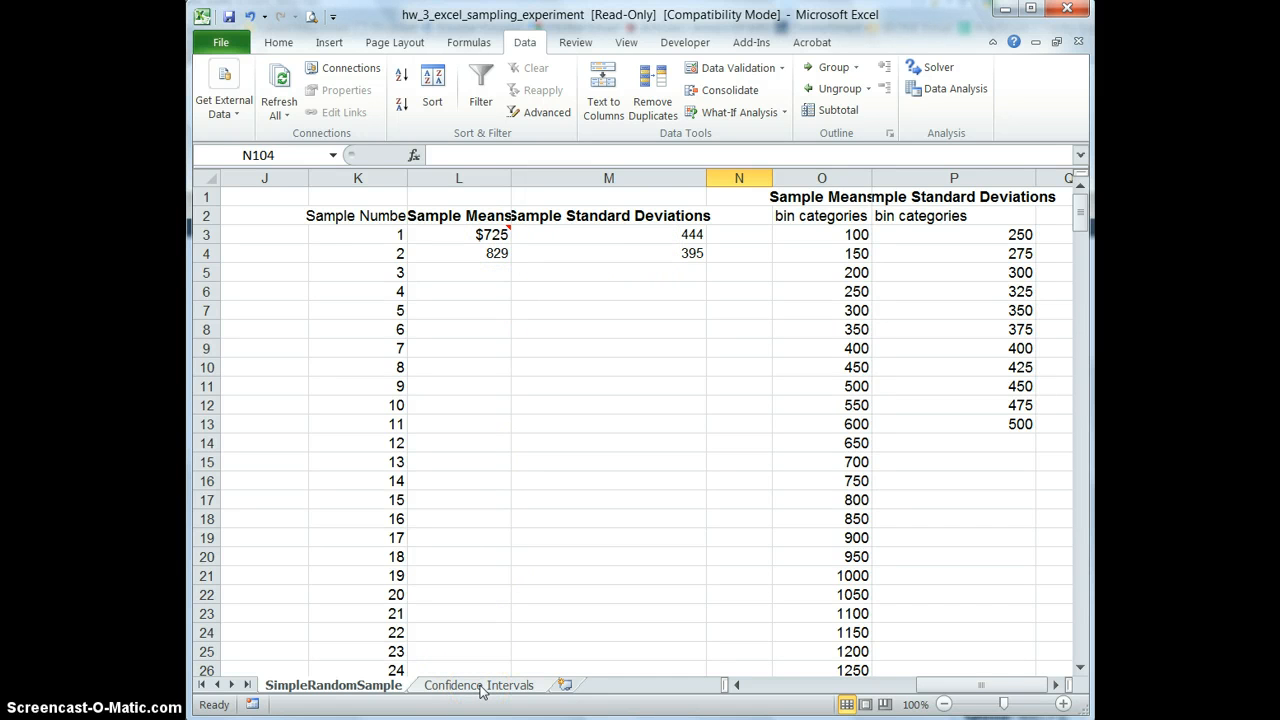
- Copy the two samples' means and standard deviations from L3:M4 to the Confidence Intervals sheet, starting at D5
left_click_drag(500, 237, 523, 256)
key("ctrl+c")
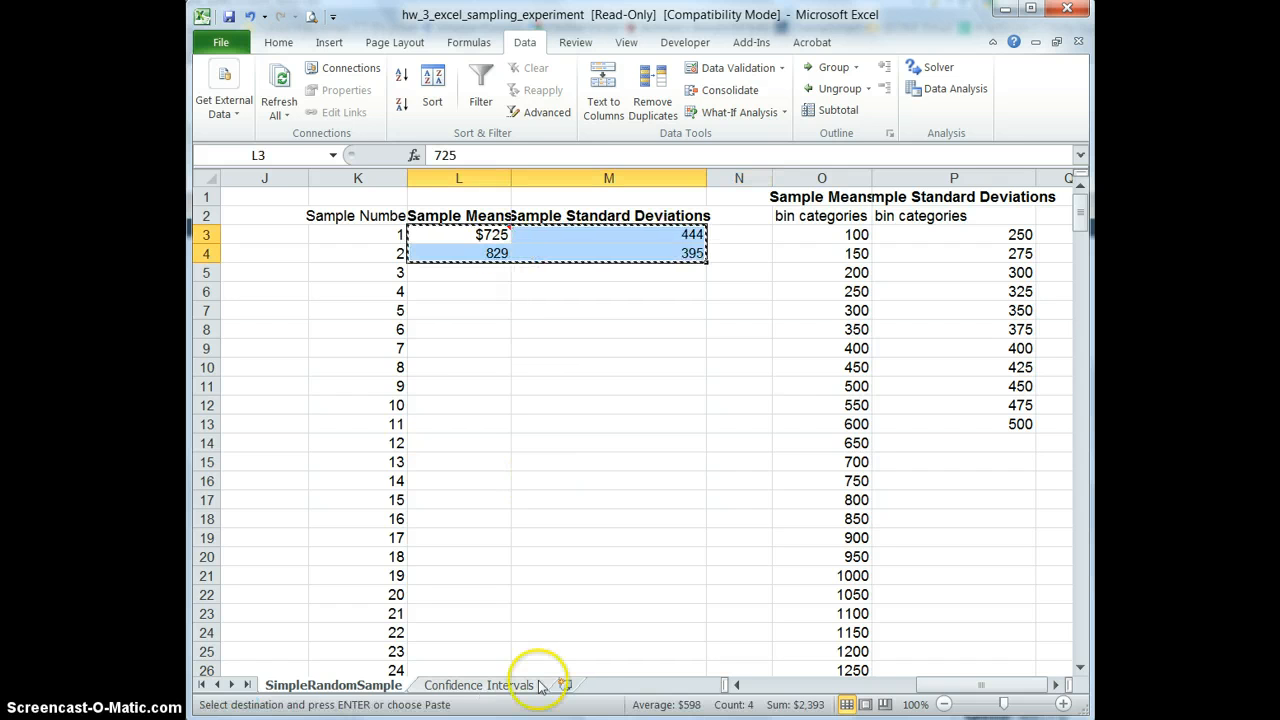
left_click(481, 686)
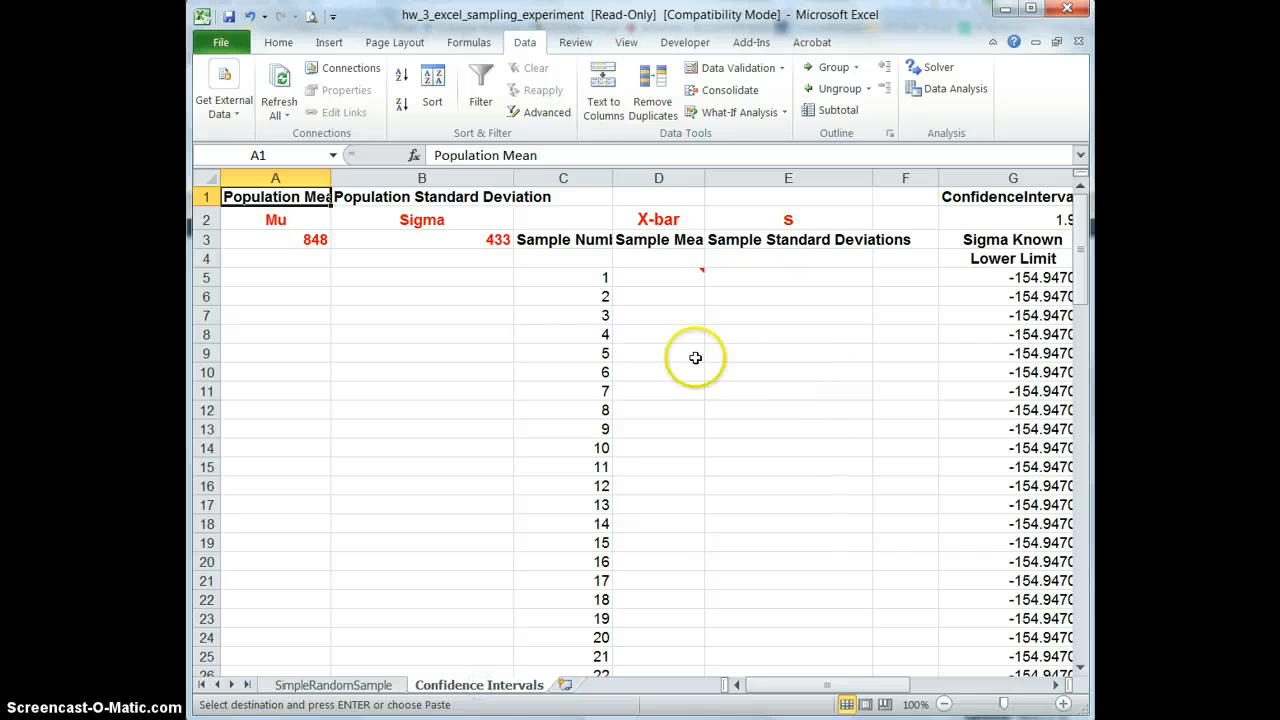
left_click(283, 278)
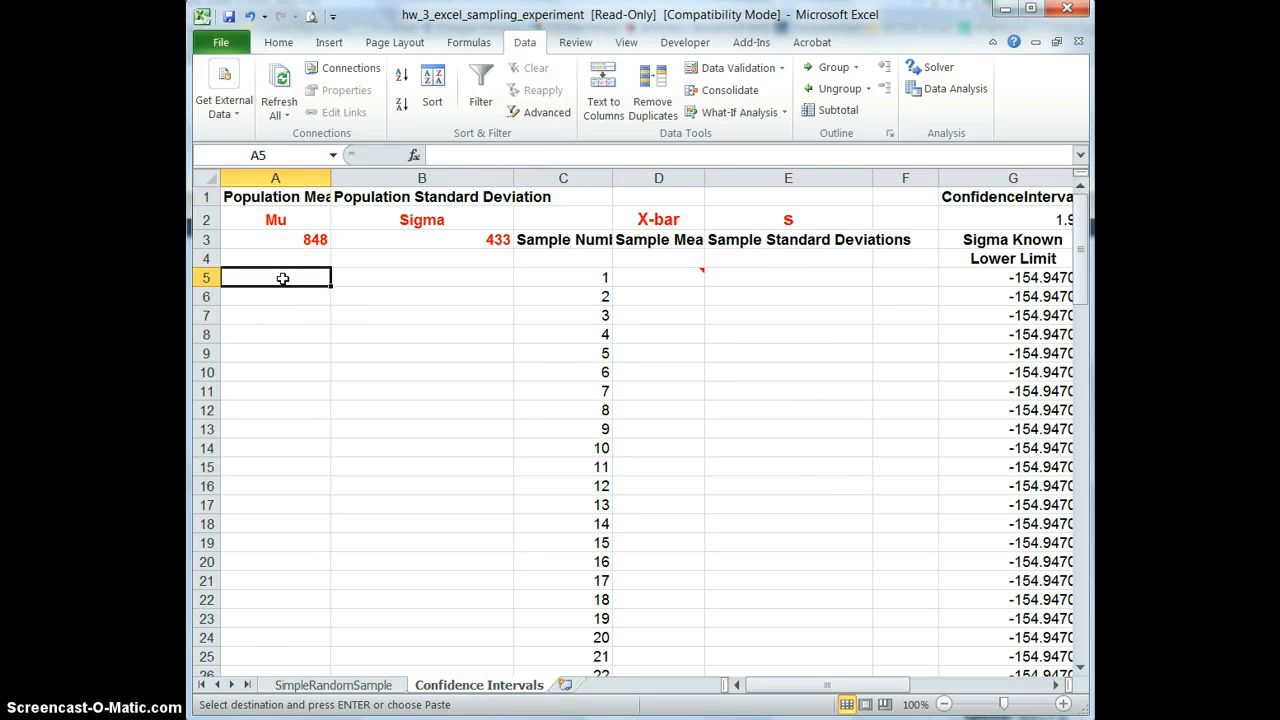
left_click(674, 280)
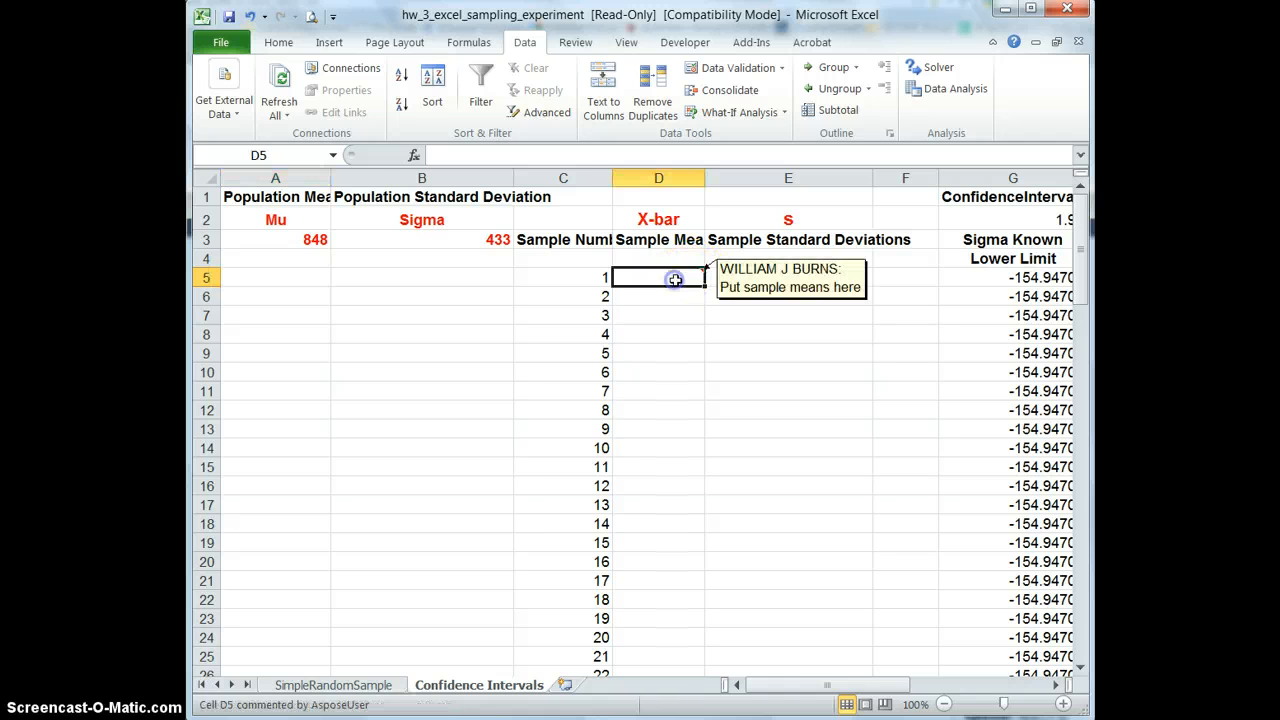
mouse_move(653, 278)
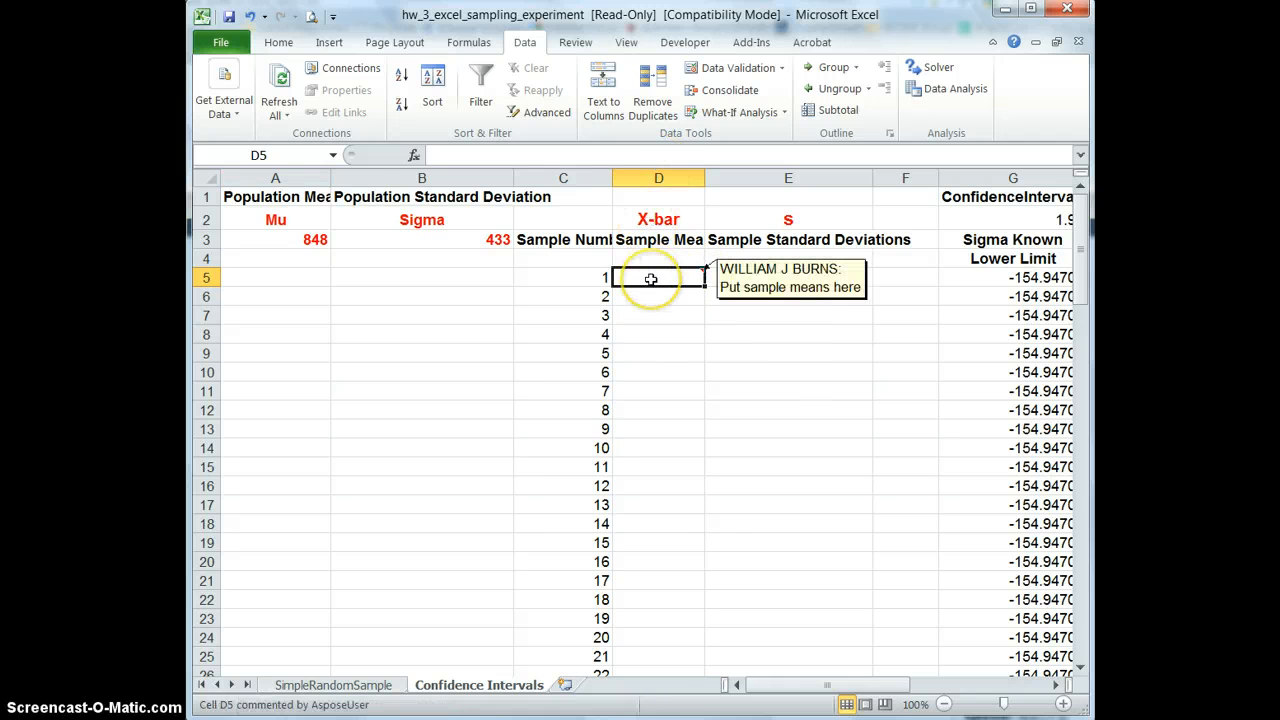
key("ctrl+v")
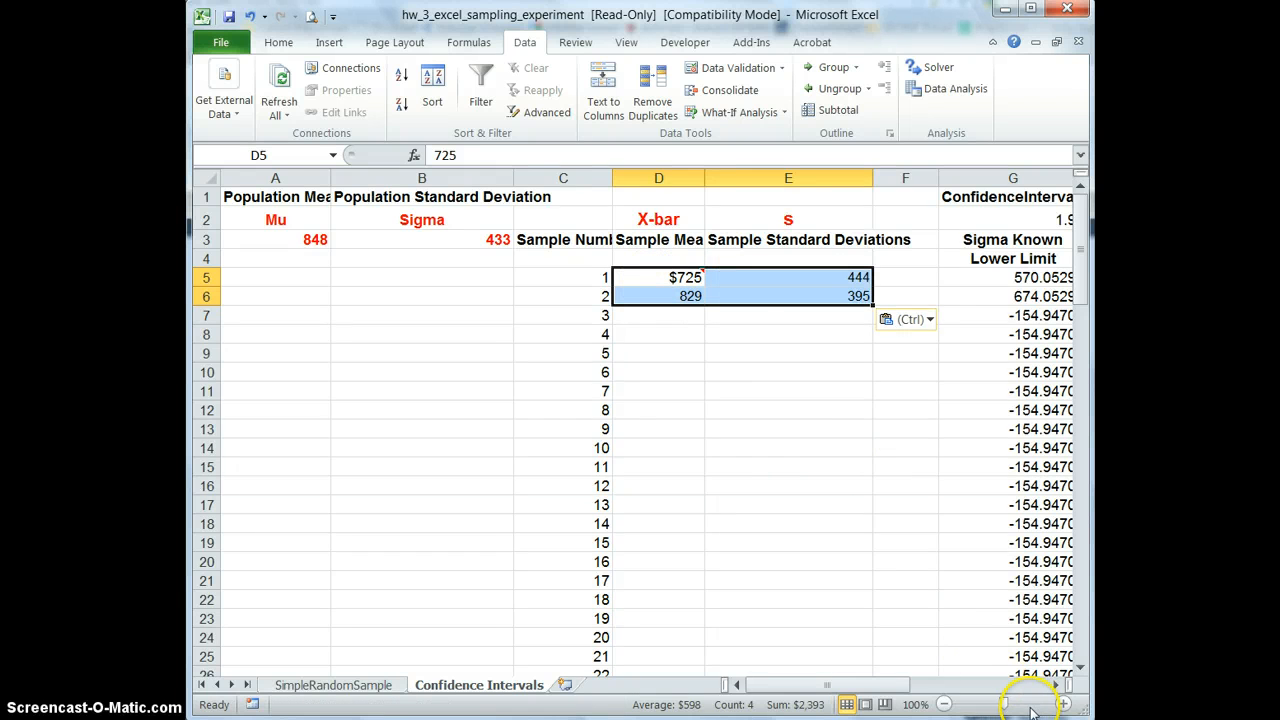
- Examine the sigma-known confidence limits, and look up the population mean below the data on the SimpleRandomSample sheet
left_click(1057, 686)
left_click(1057, 686)
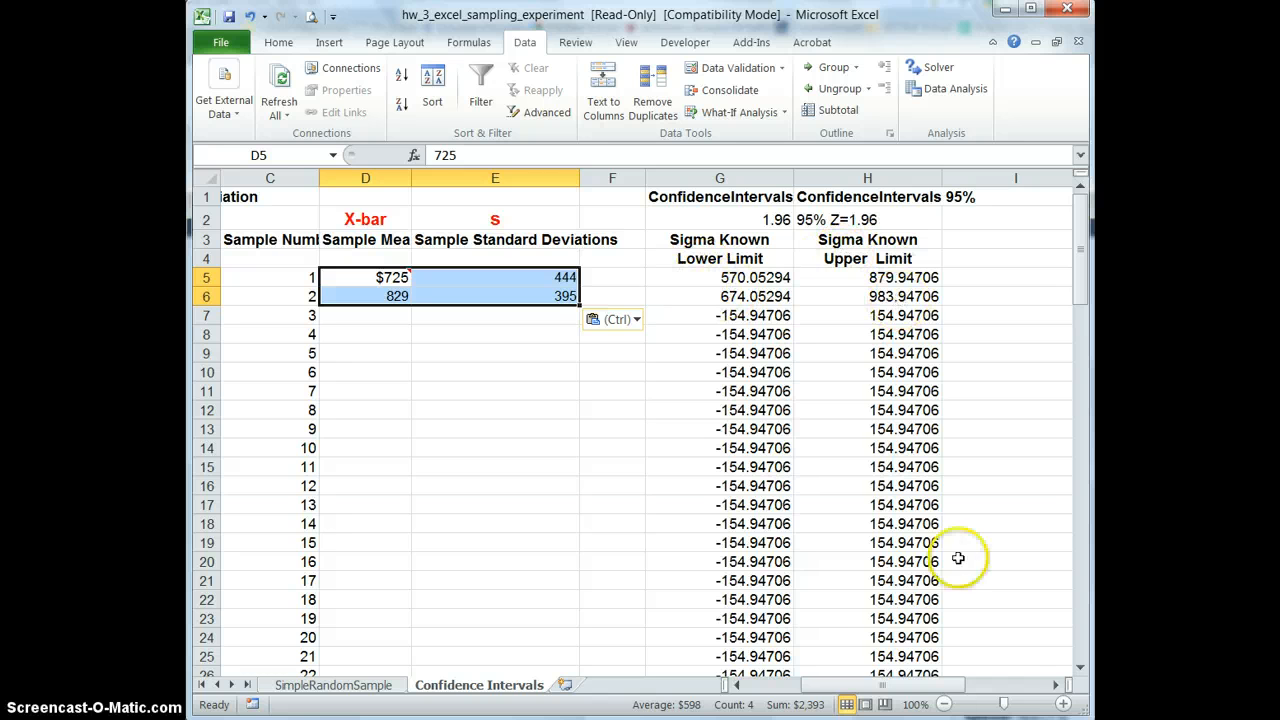
left_click(1061, 688)
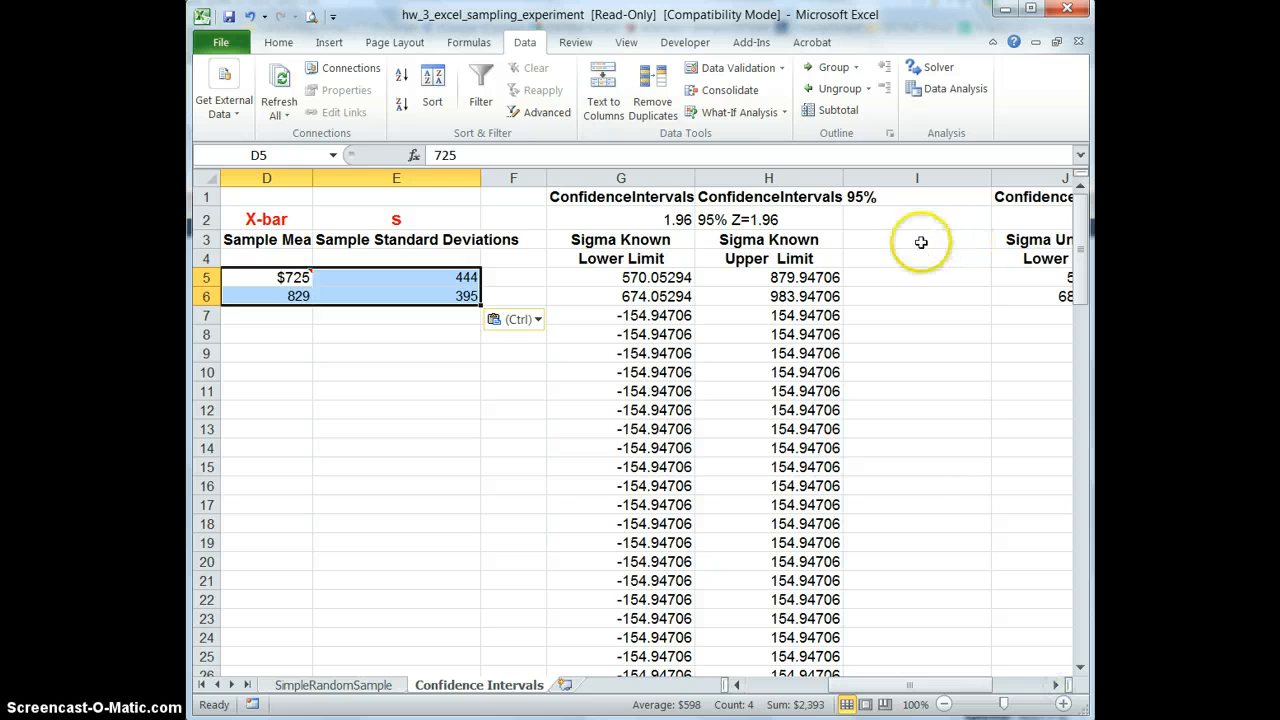
left_click(901, 274)
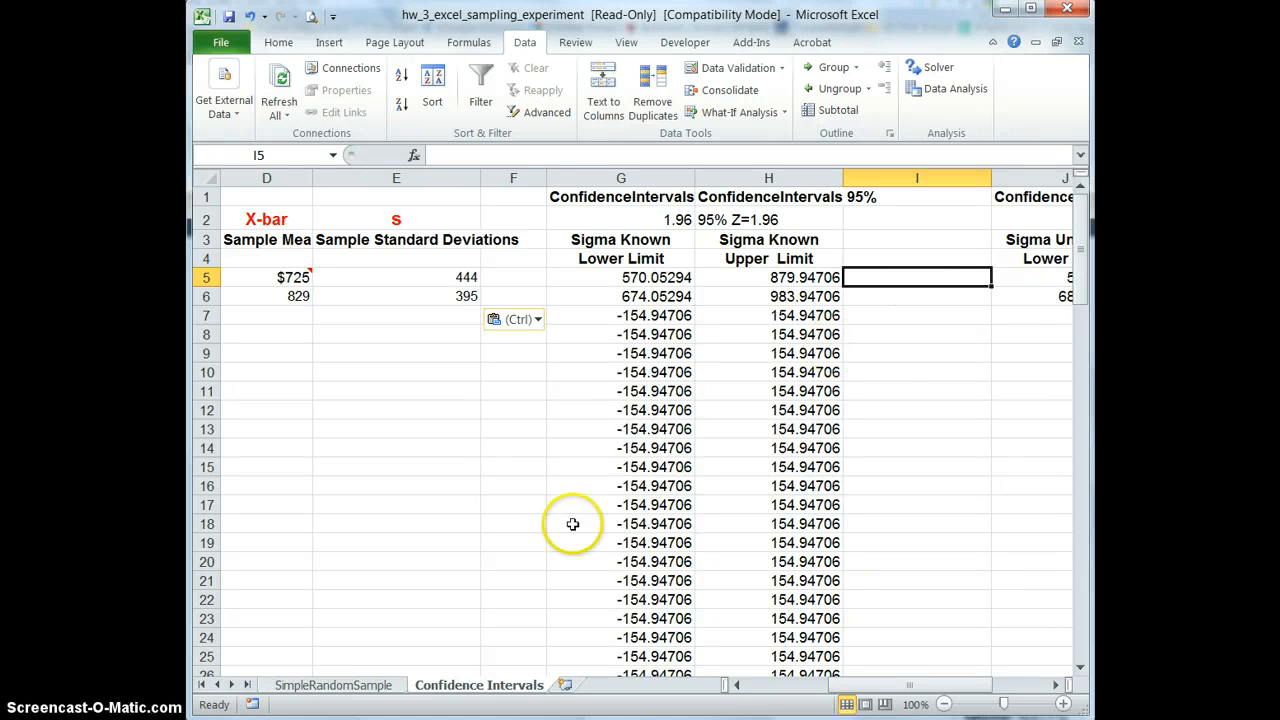
left_click(345, 686)
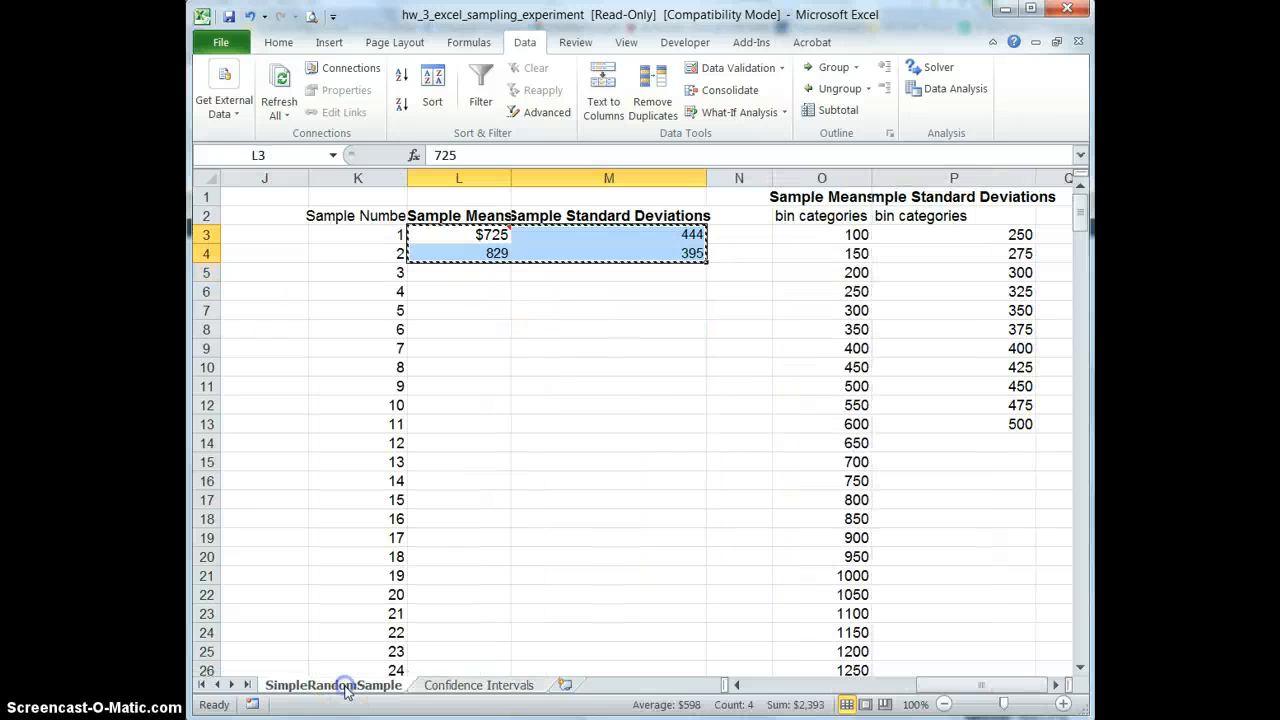
left_click_drag(965, 685, 745, 686)
scroll(533, 513, "down", 9)
scroll(533, 513, "down", 20)
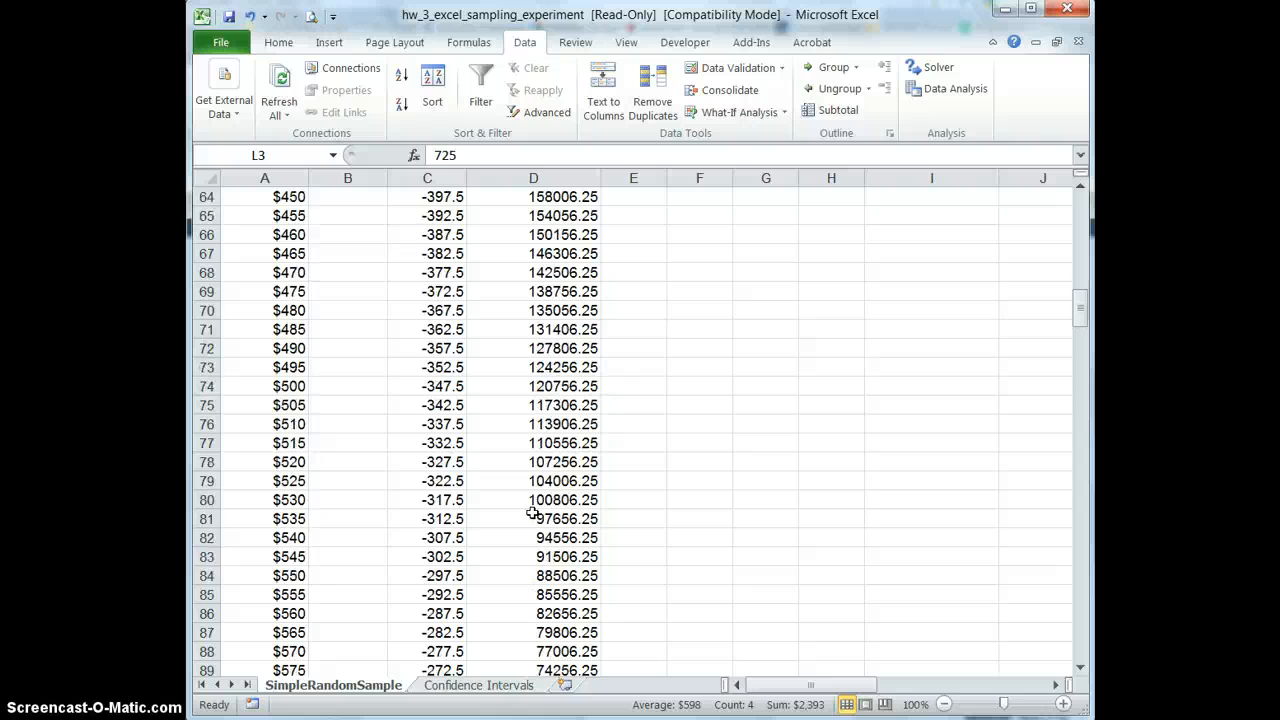
scroll(533, 513, "down", 20)
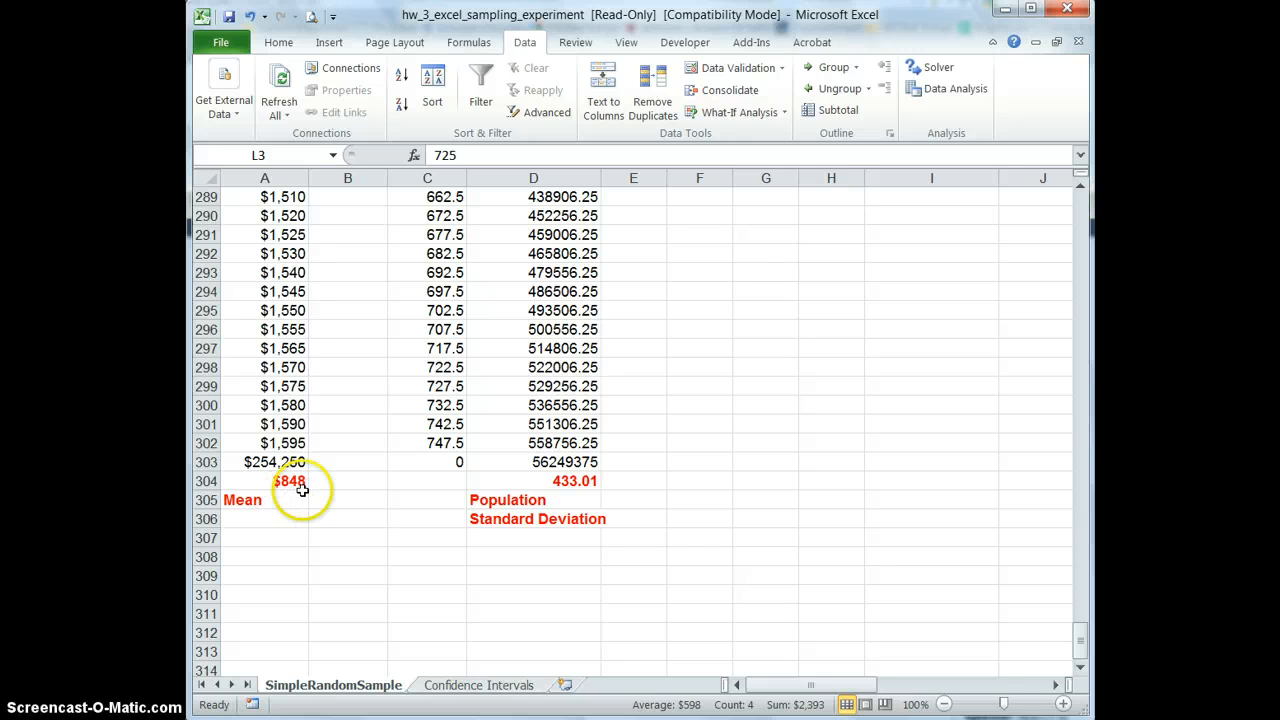
- On the Confidence Intervals sheet, enter the population mean 848 in I4 and mark the interval in row 7 with No in I7
left_click(509, 690)
left_click(875, 257)
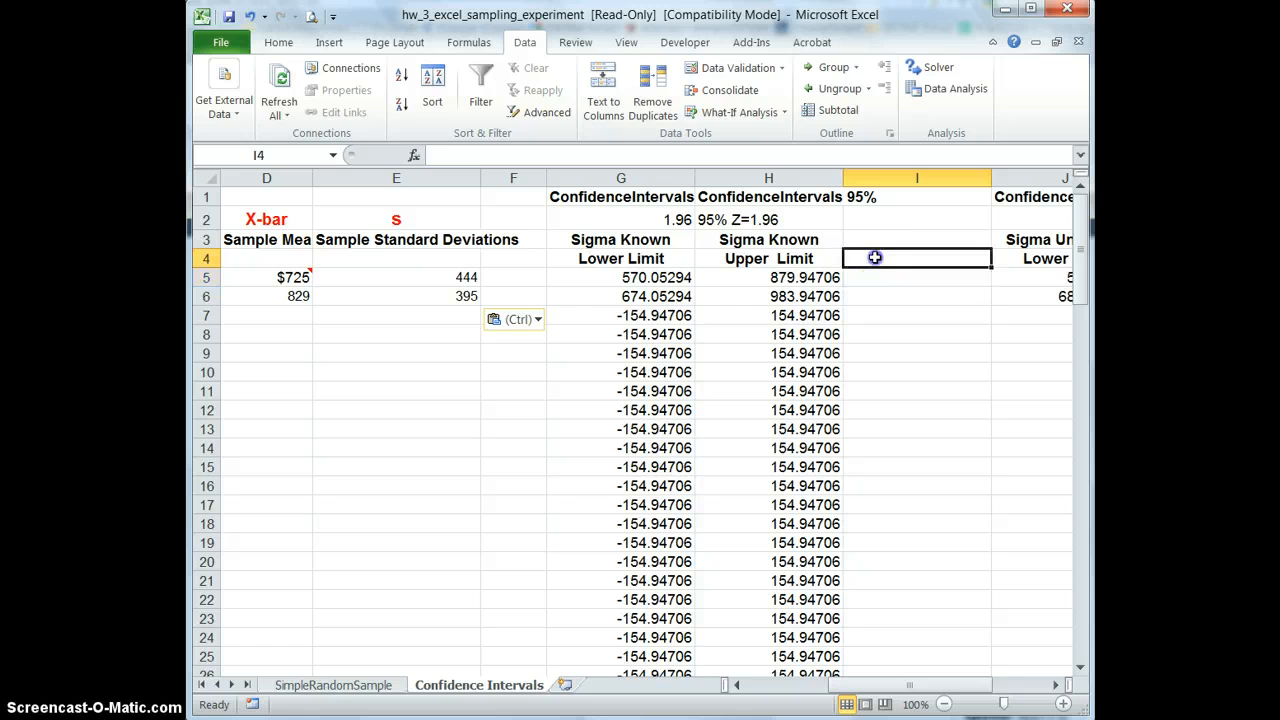
type("848")
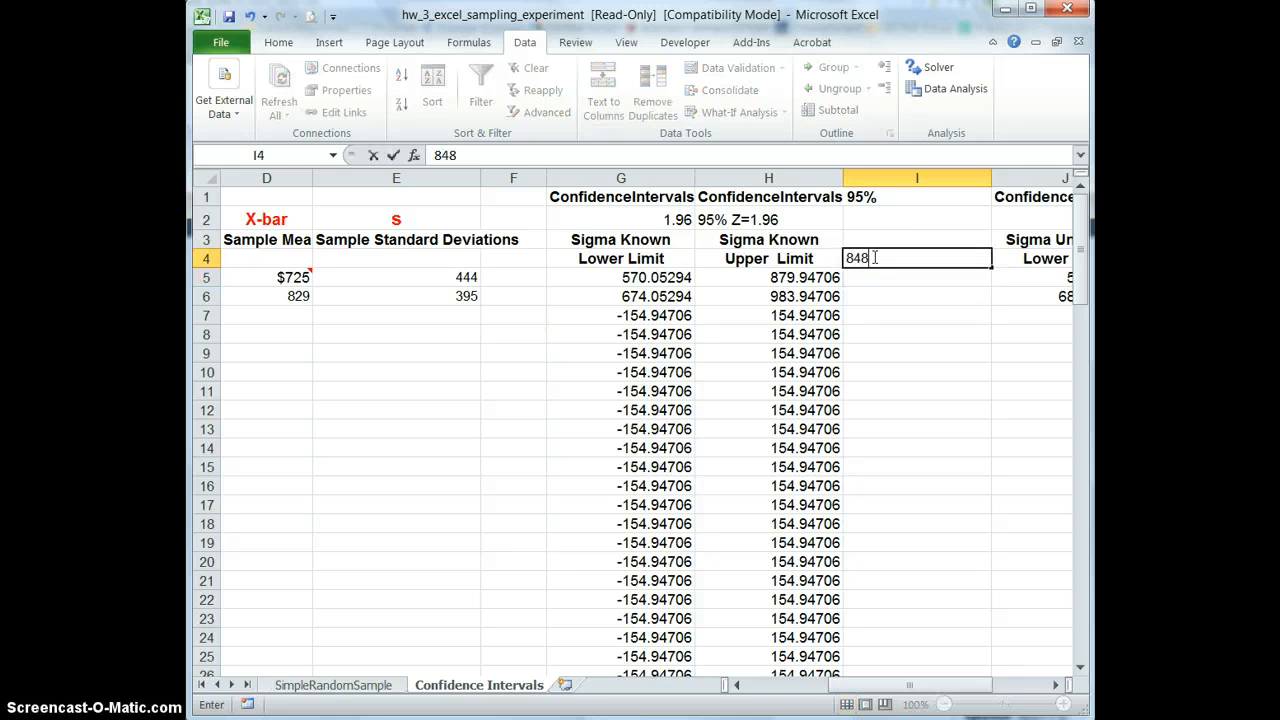
key("Return")
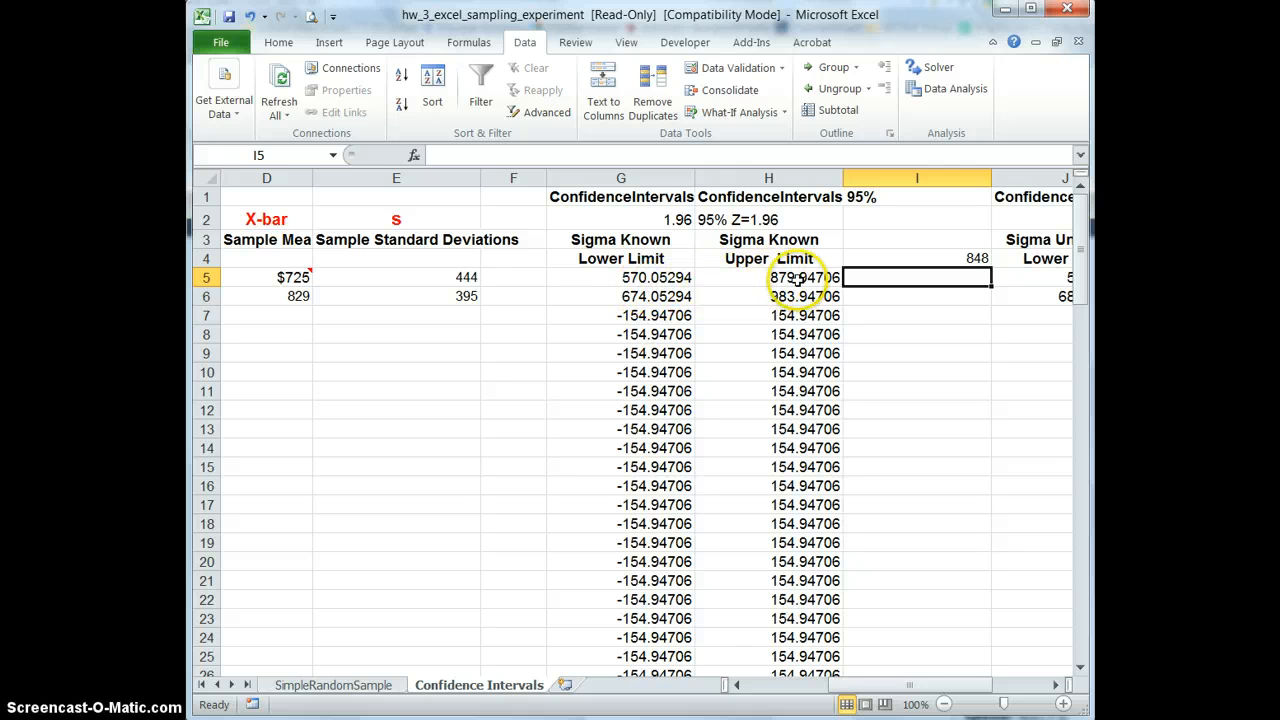
left_click(865, 314)
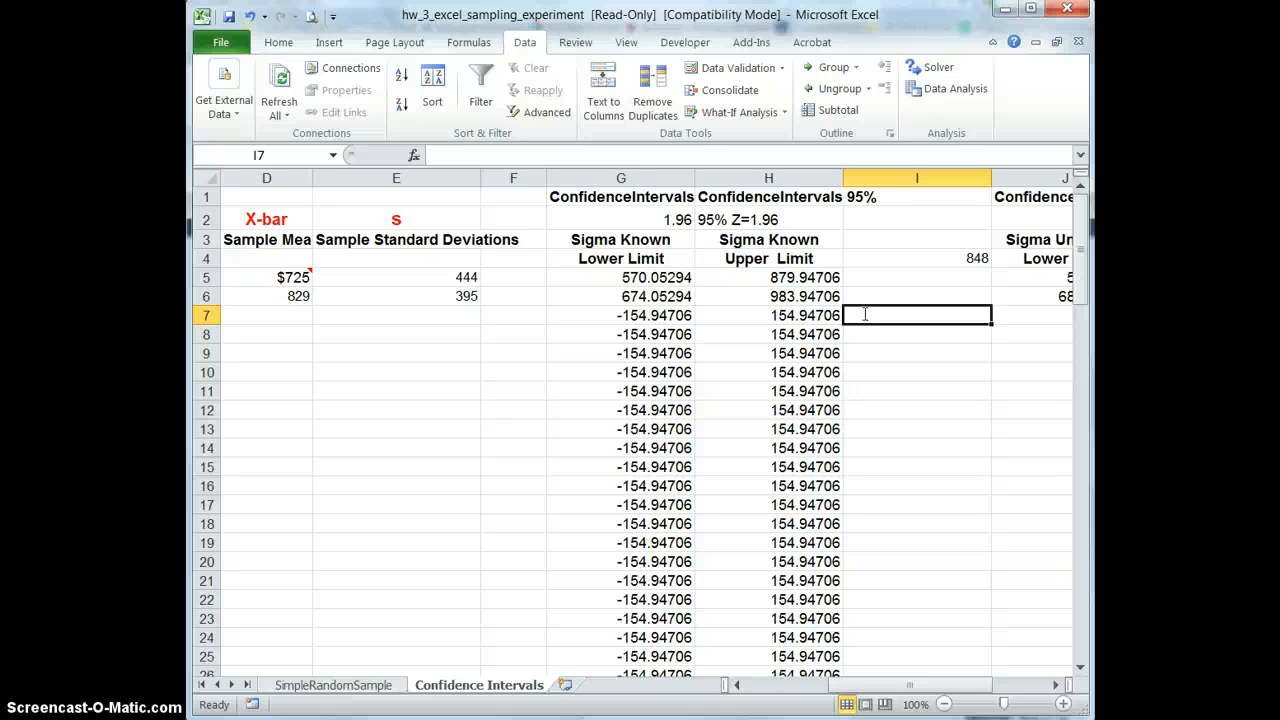
type("No")
key("Return")
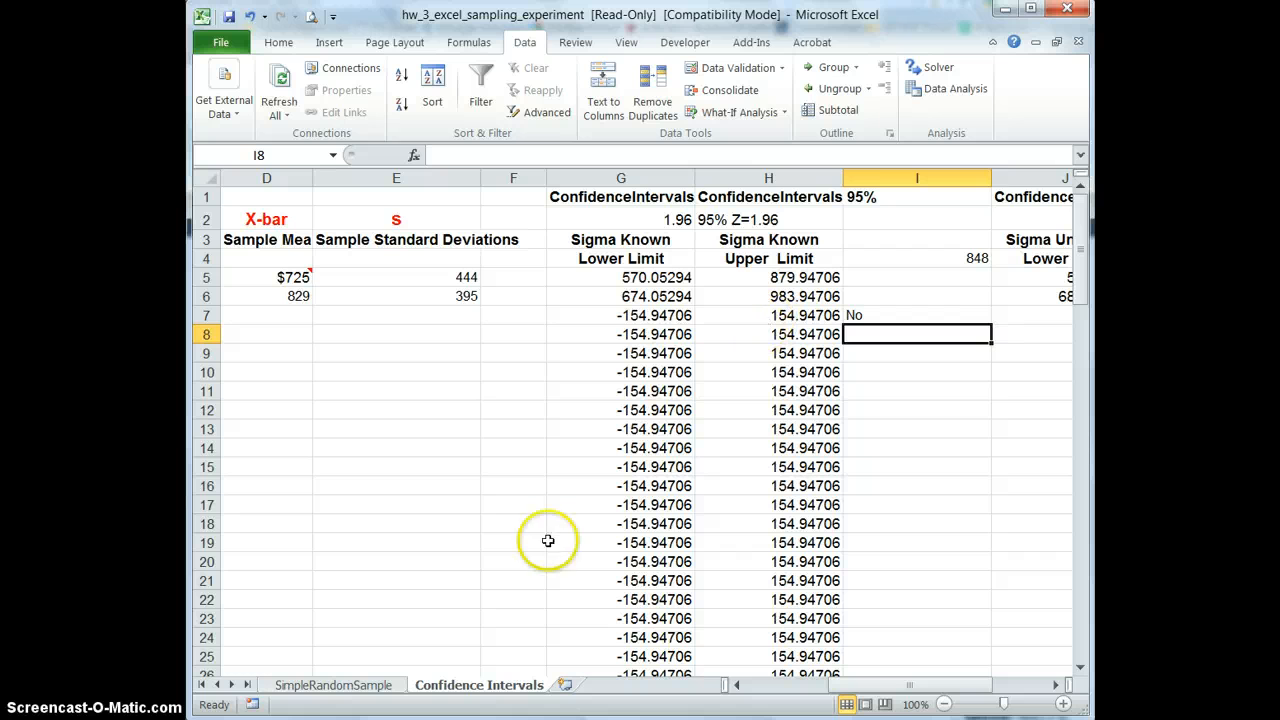
- Start a Histogram analysis on the SimpleRandomSample sheet with the sample means L3:L12 as the input range
left_click(334, 685)
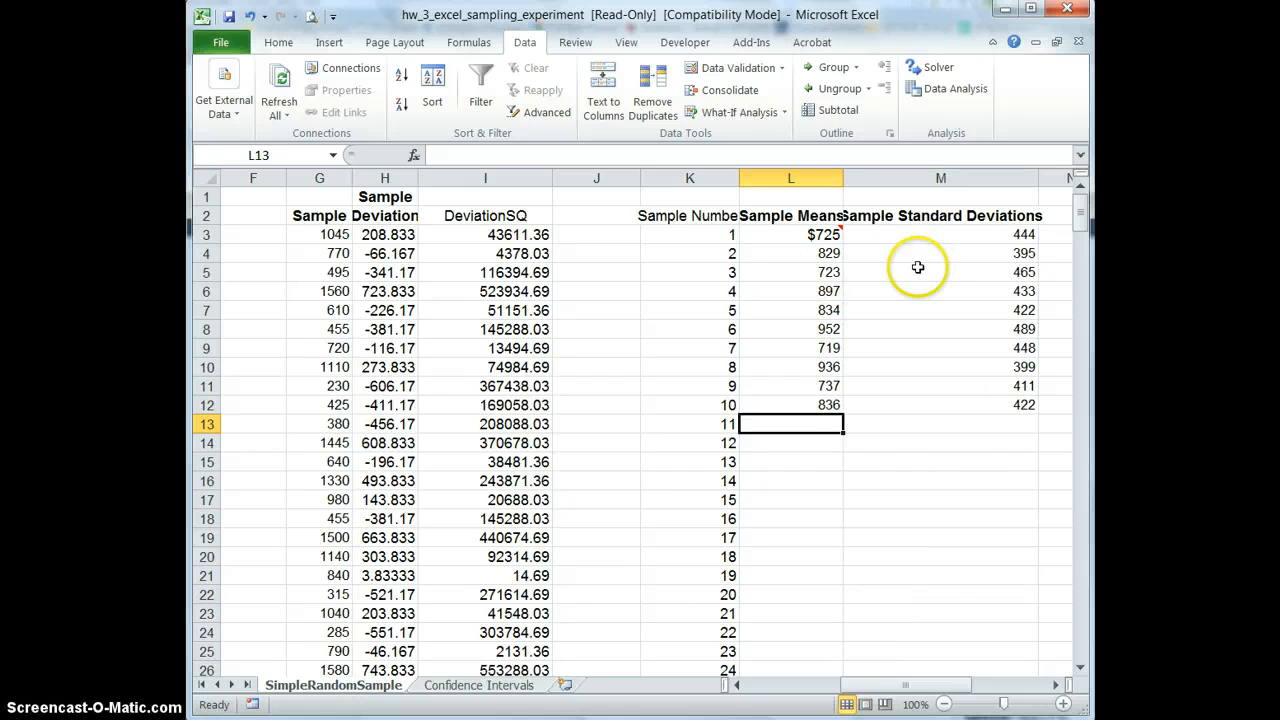
left_click(1055, 685)
left_click(1055, 685)
left_click(1055, 685)
left_click(1055, 685)
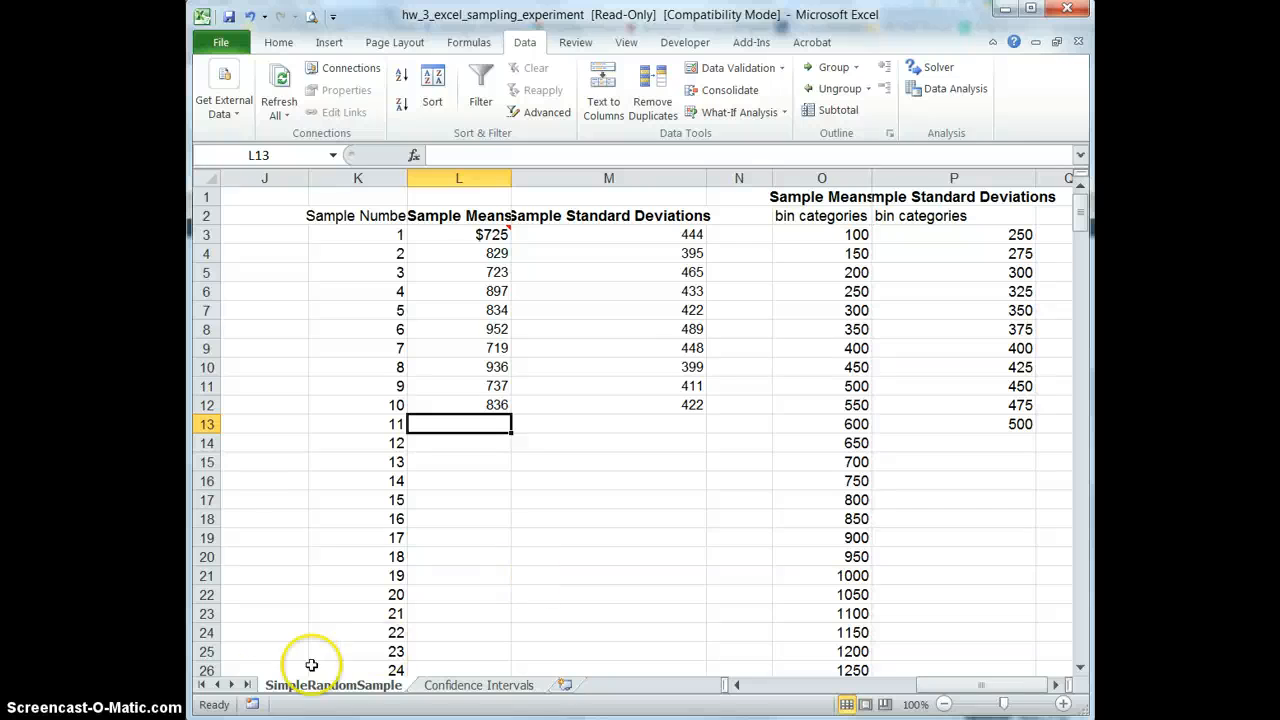
left_click(945, 92)
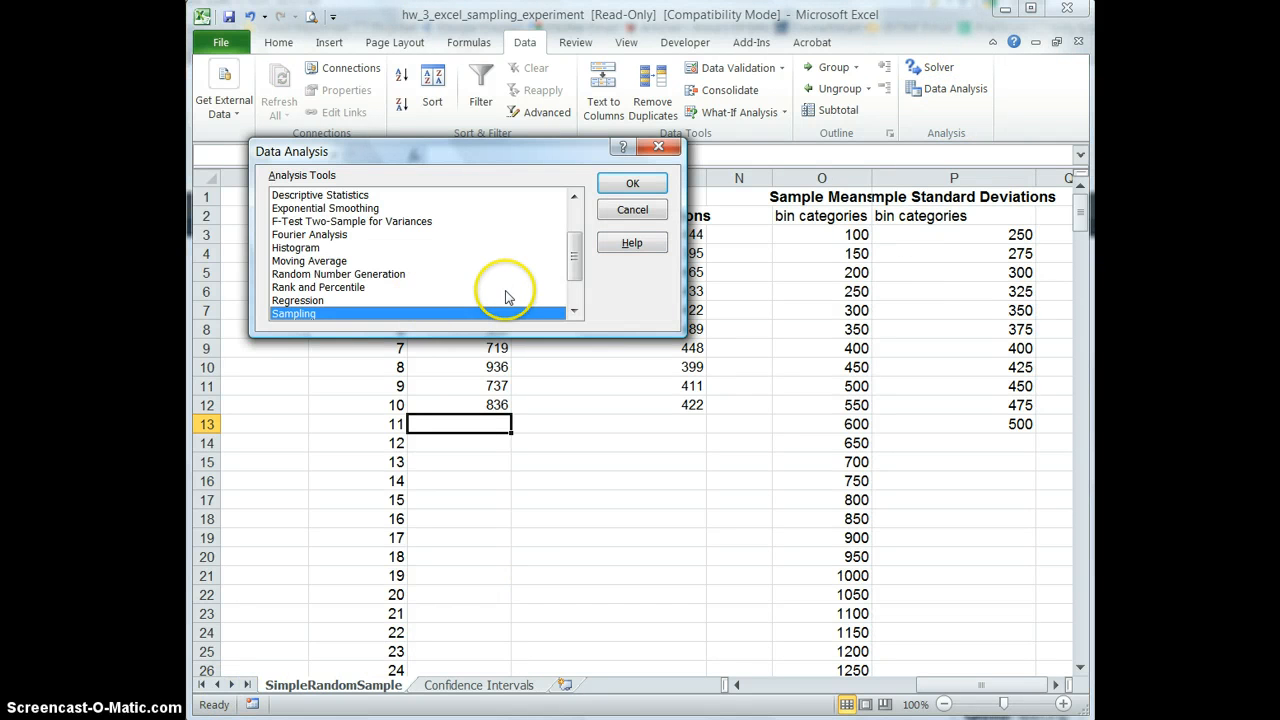
left_click_drag(574, 257, 574, 240)
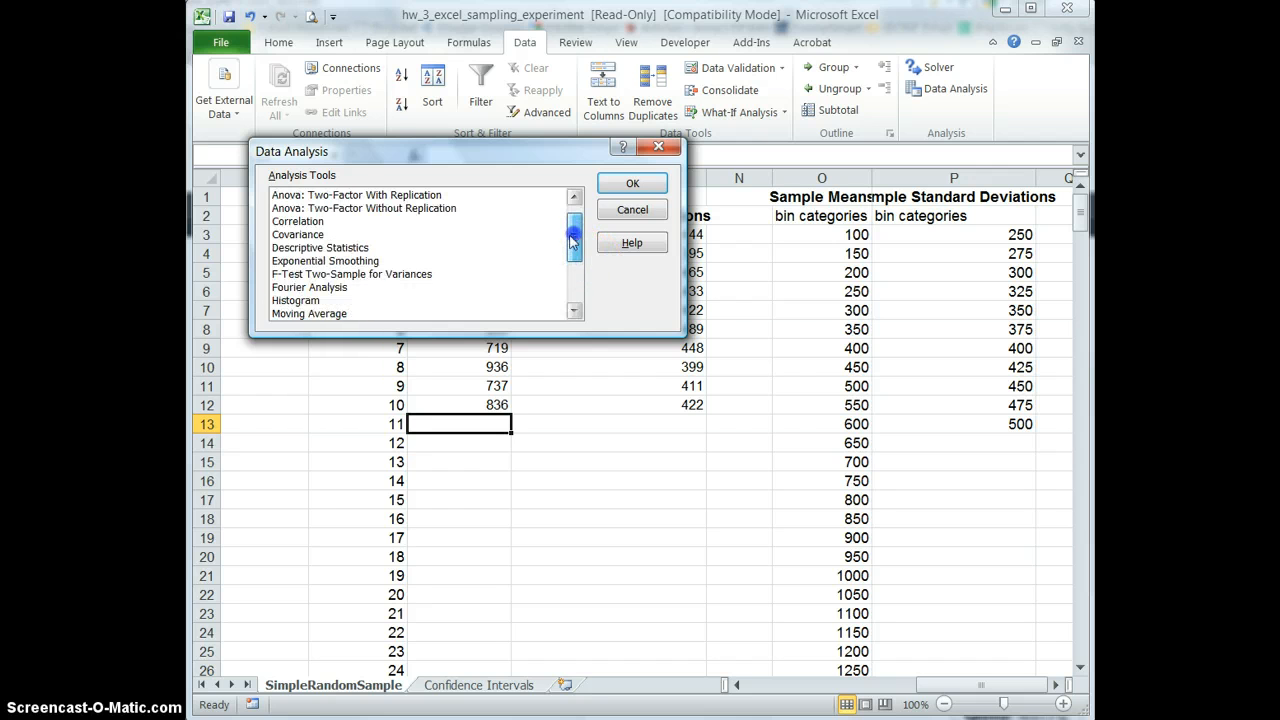
left_click(295, 301)
left_click(645, 184)
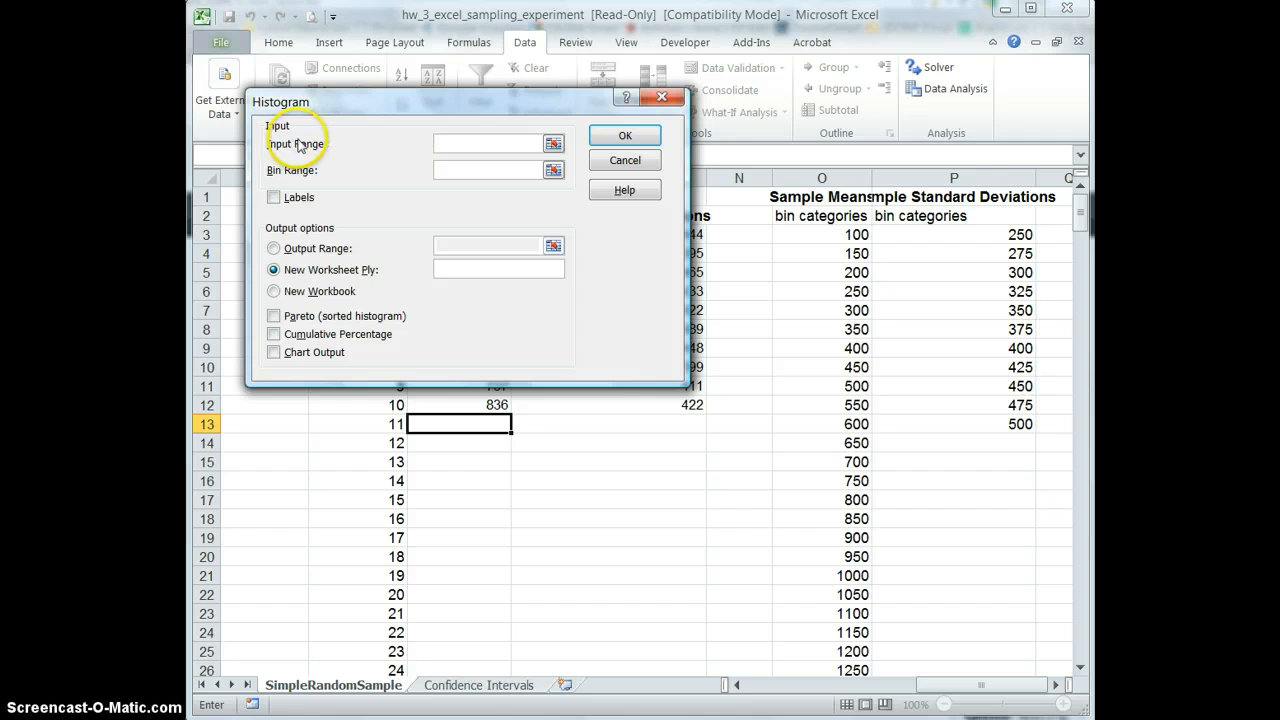
left_click(555, 146)
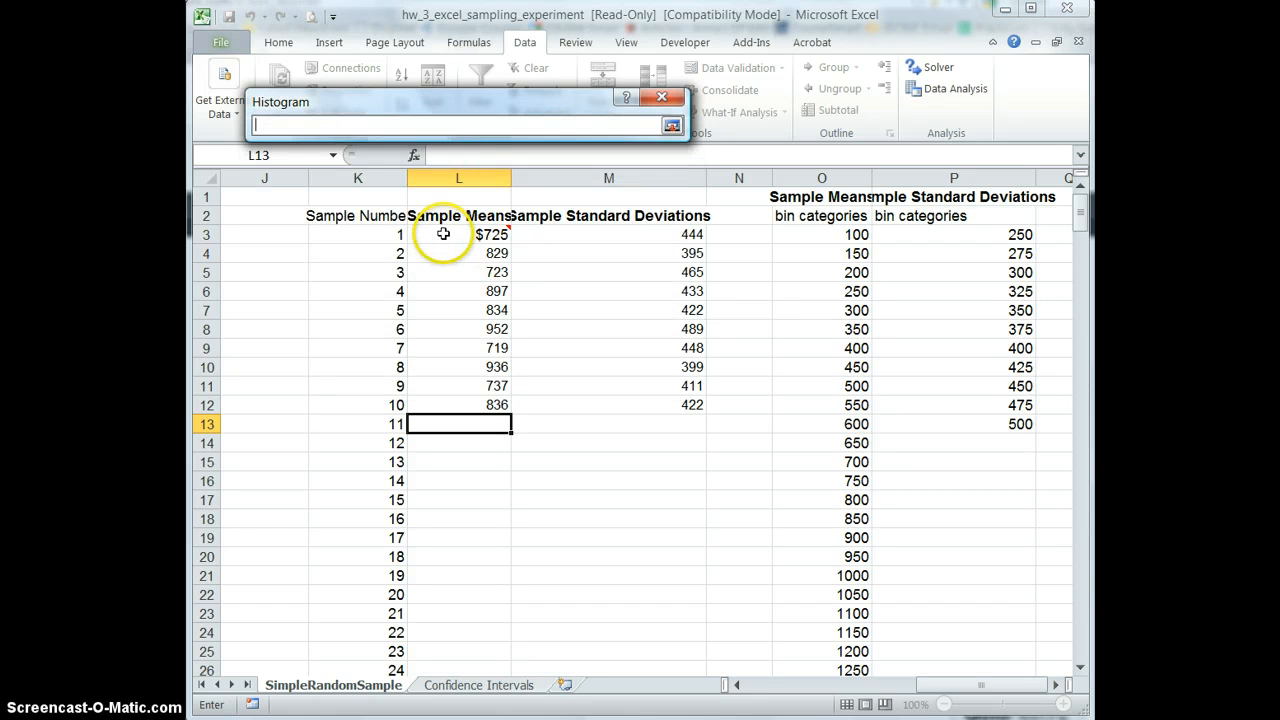
left_click_drag(495, 232, 443, 404)
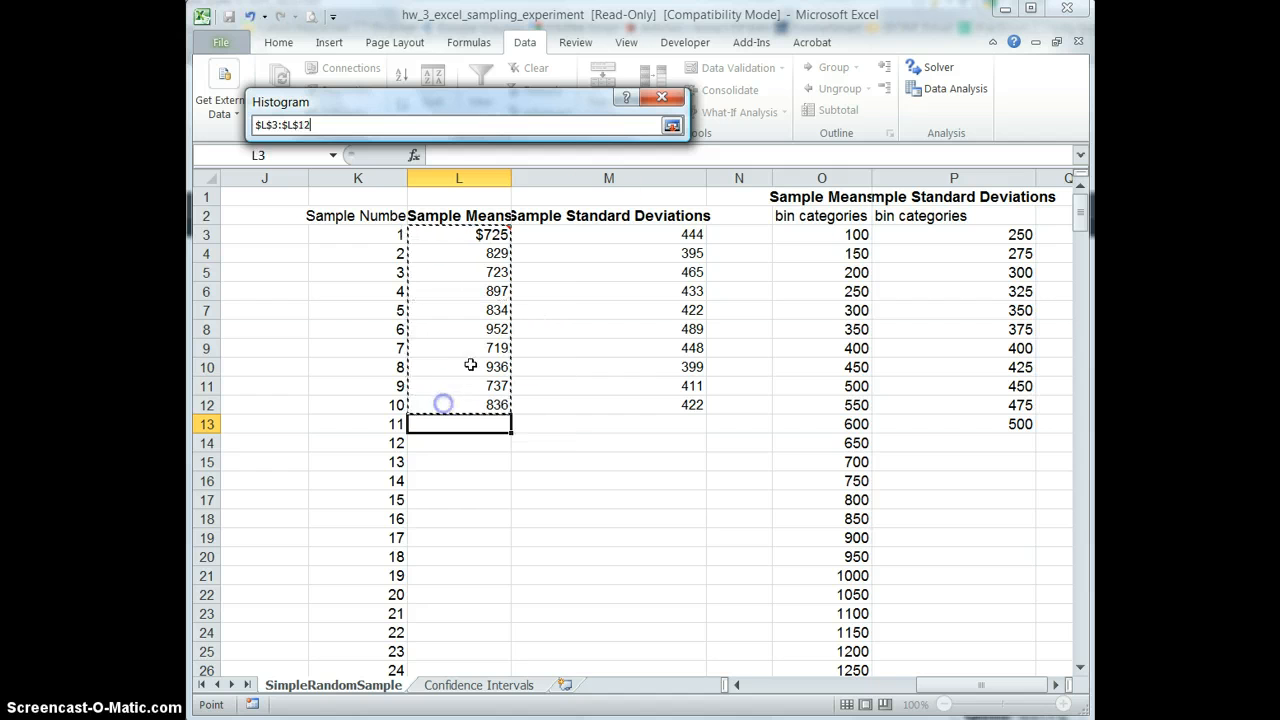
left_click(671, 125)
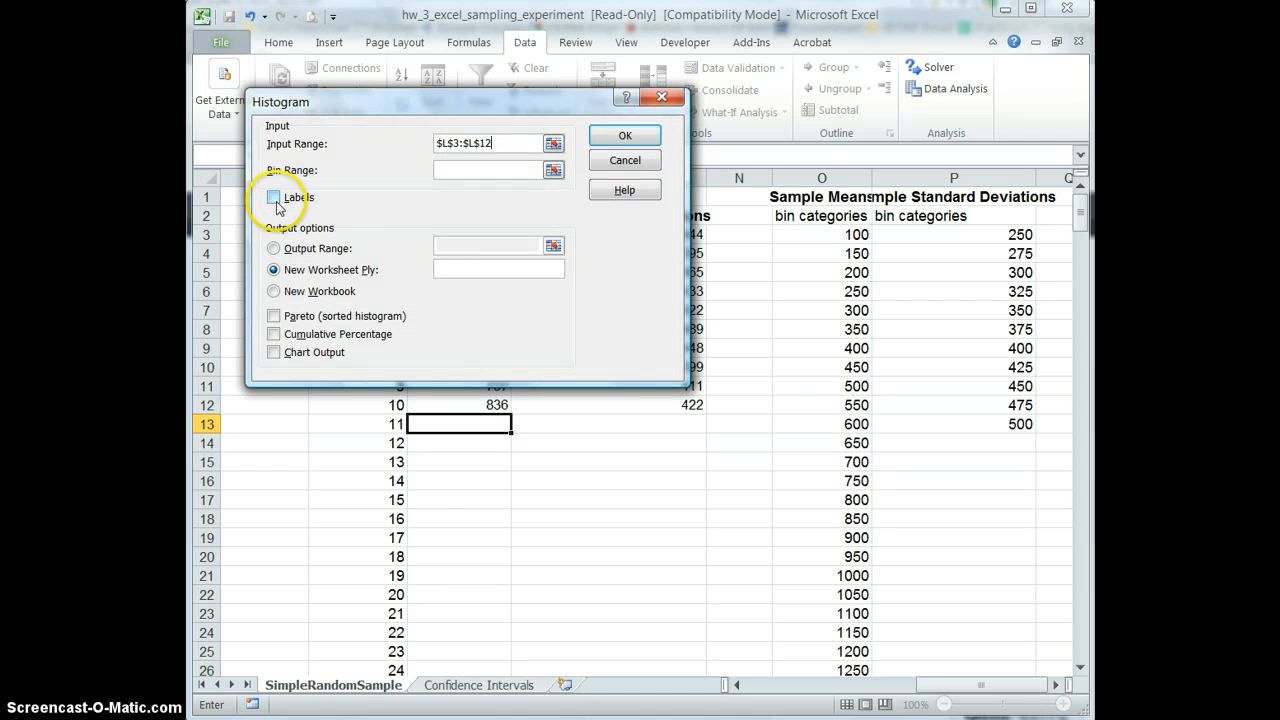
- Set the histogram's bin range to O3:O33, include chart output, and generate it on a new worksheet
left_click(553, 170)
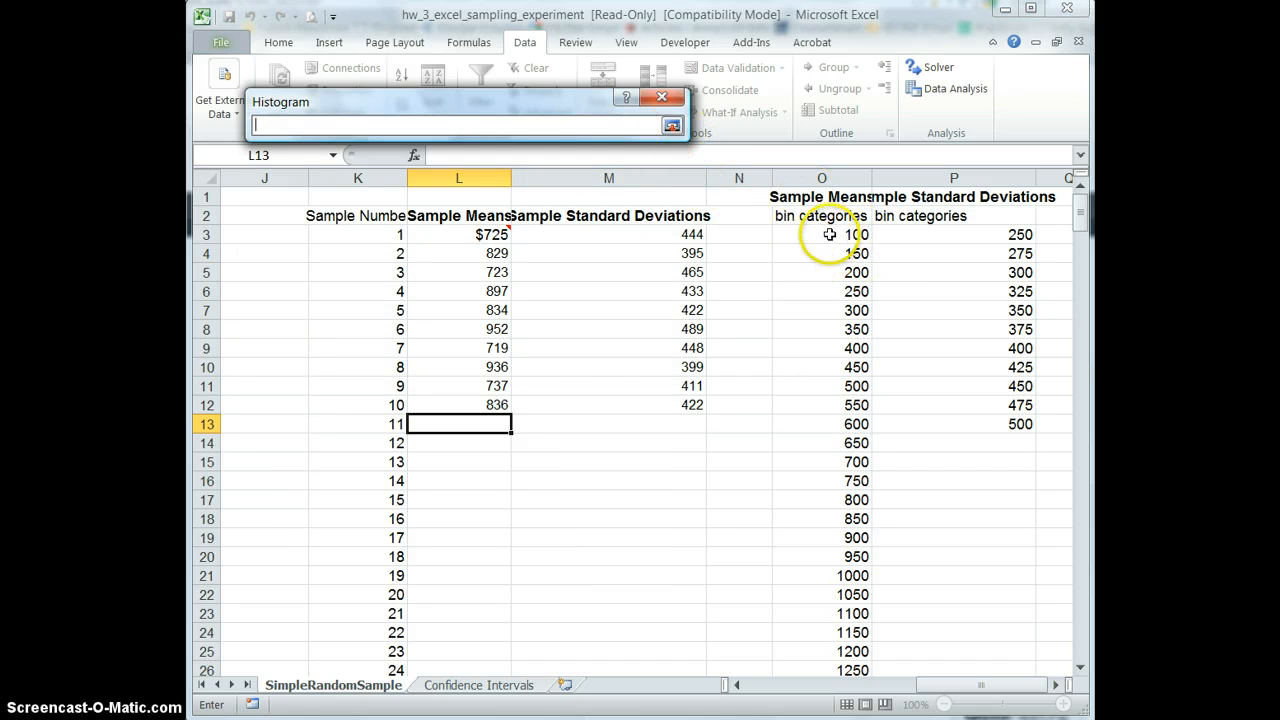
left_click_drag(823, 234, 825, 634)
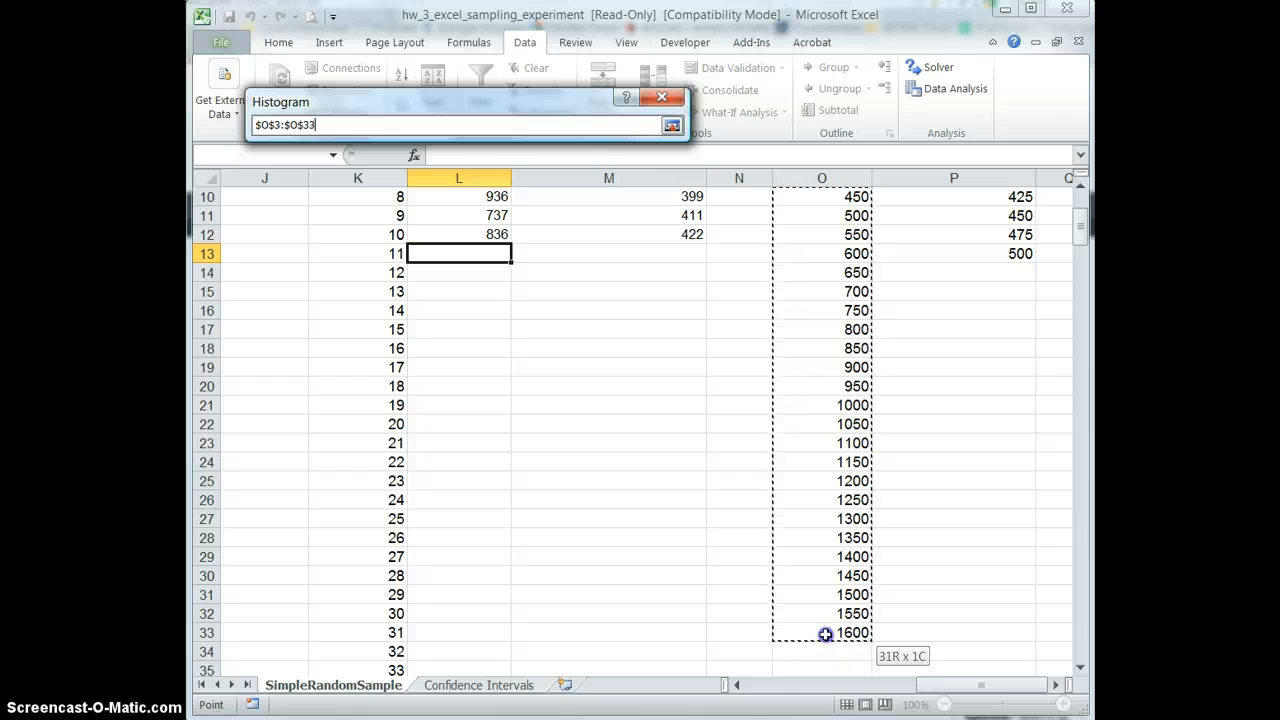
left_click(671, 125)
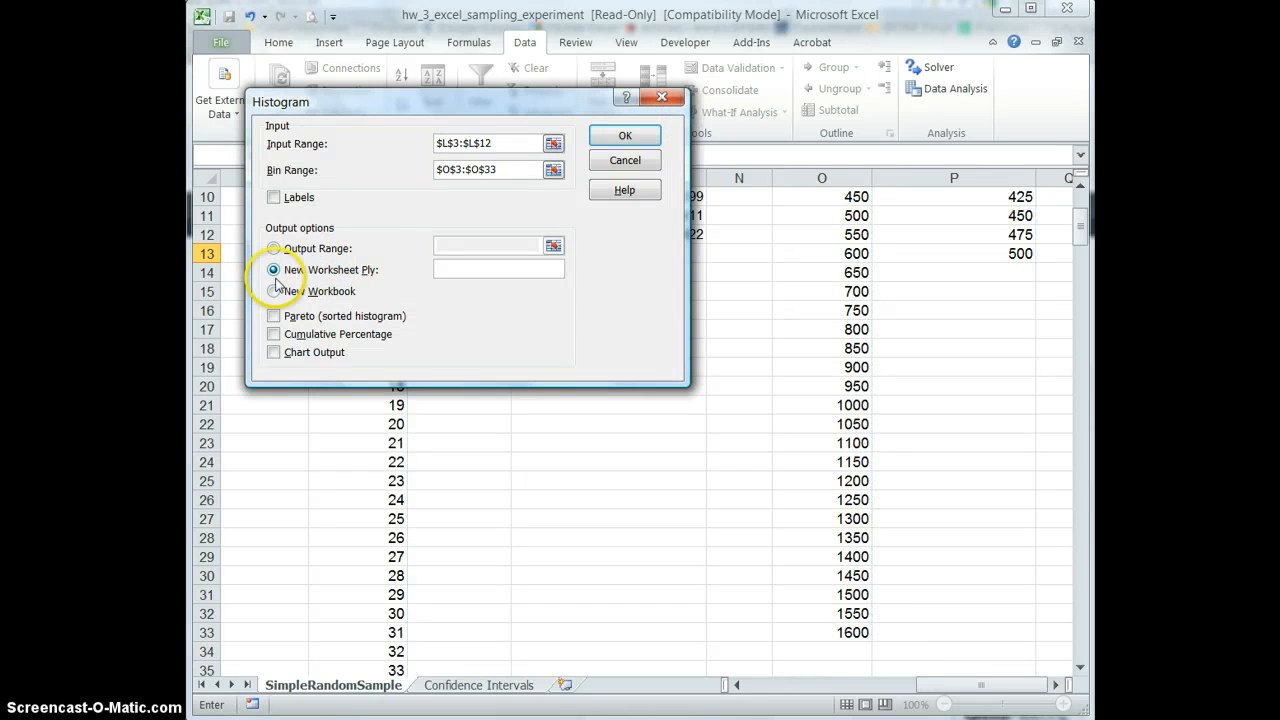
left_click(273, 352)
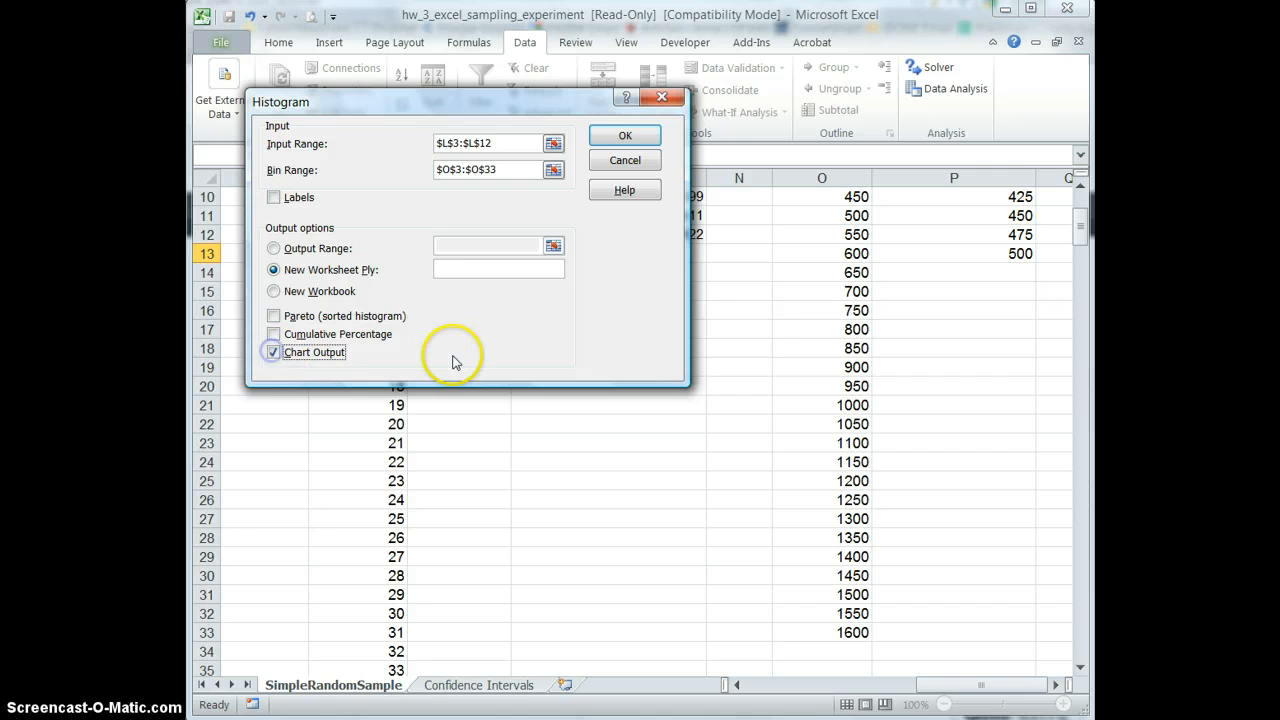
left_click(628, 138)
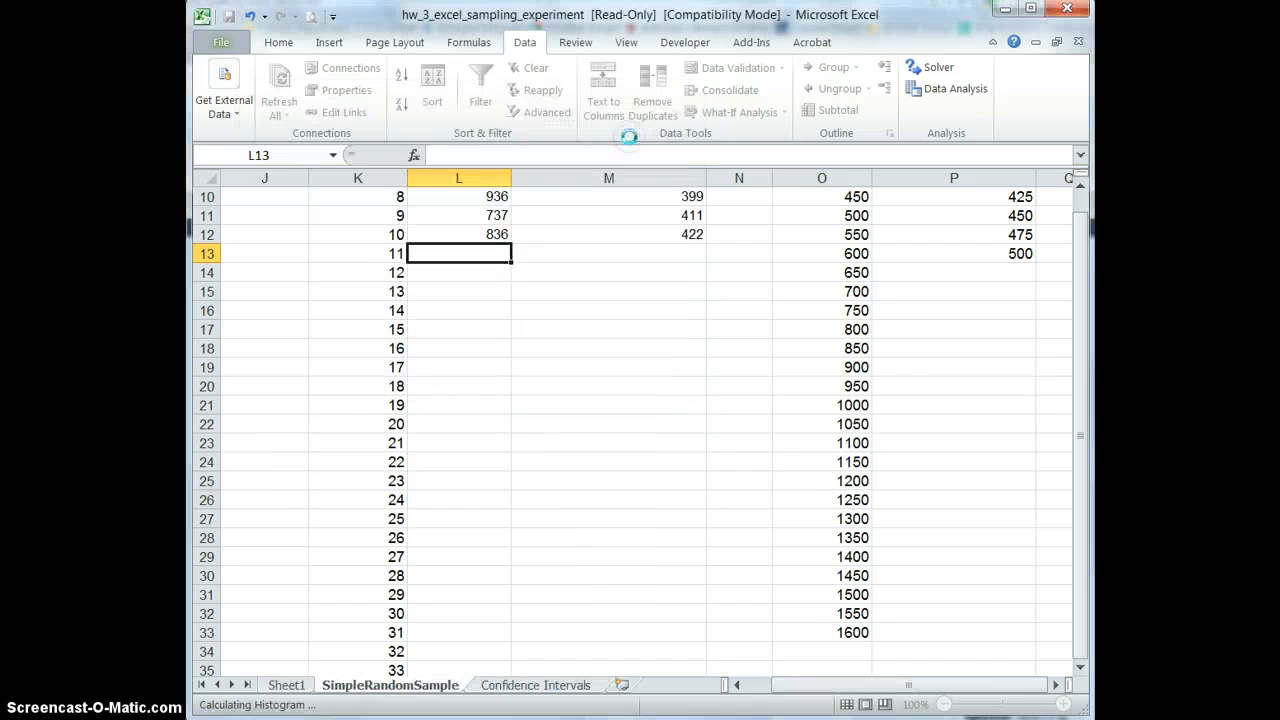